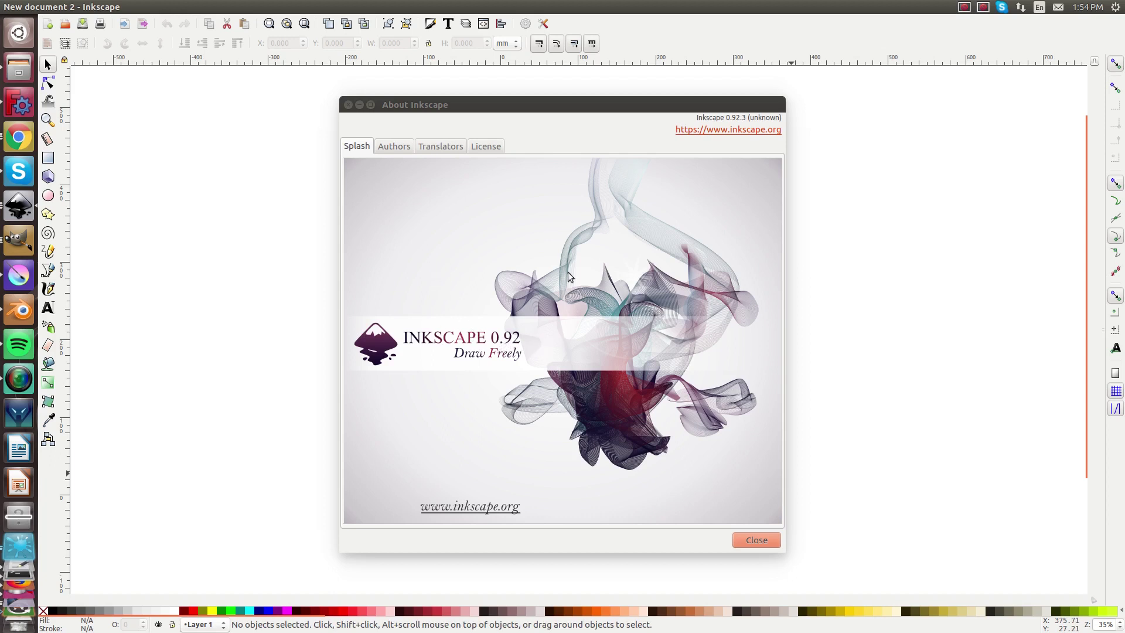
Step: Draw a five-pointed star on the page with the Star tool
{"action": "left_click", "coordinate": [746, 537]}
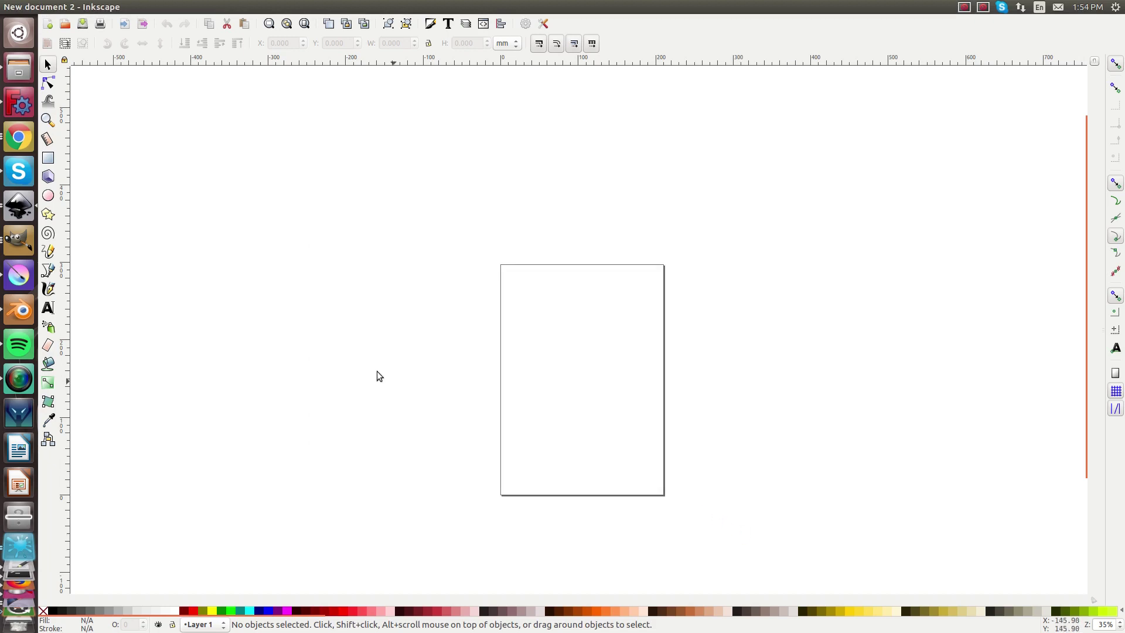
{"action": "left_click_drag", "start_coordinate": [567, 359], "coordinate": [485, 329]}
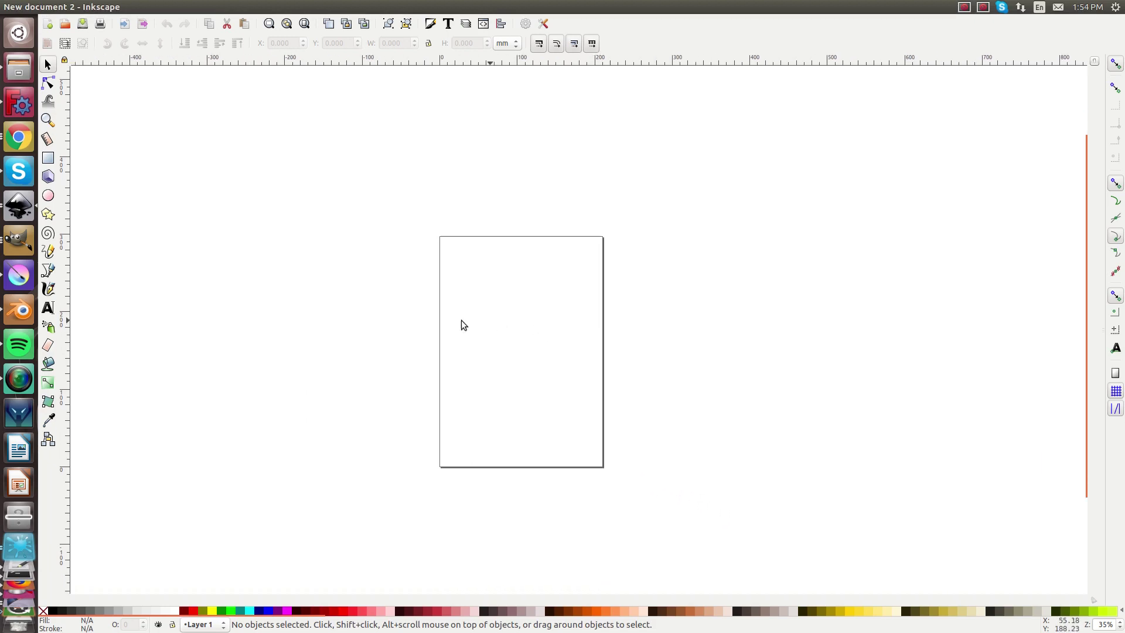
{"action": "left_click", "coordinate": [49, 215]}
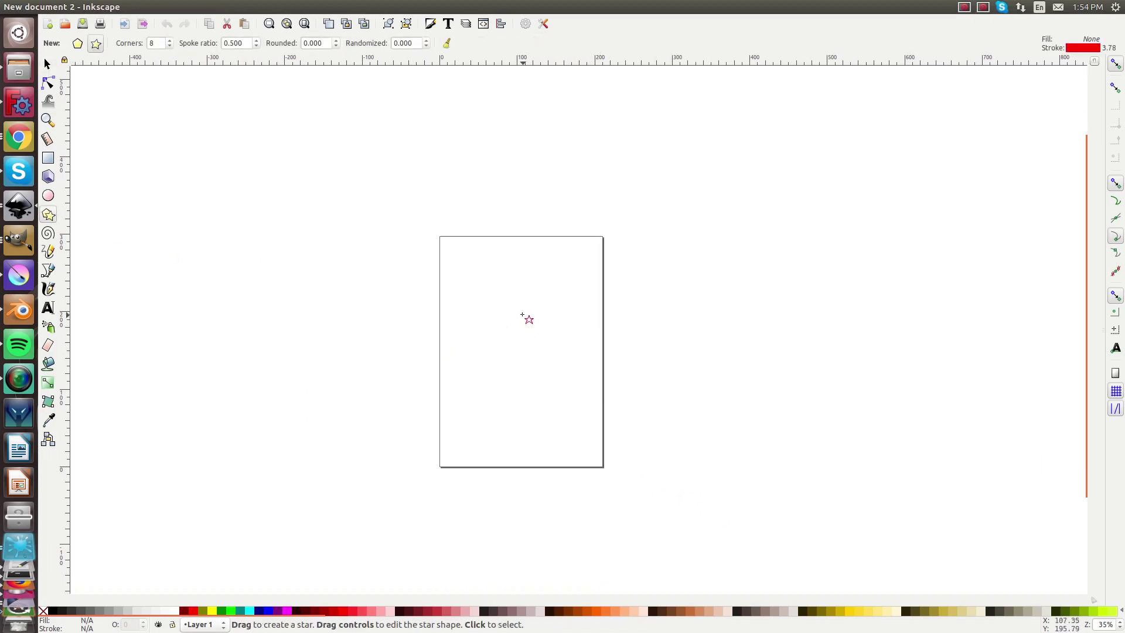
{"action": "left_click_drag", "start_coordinate": [502, 316], "coordinate": [550, 399]}
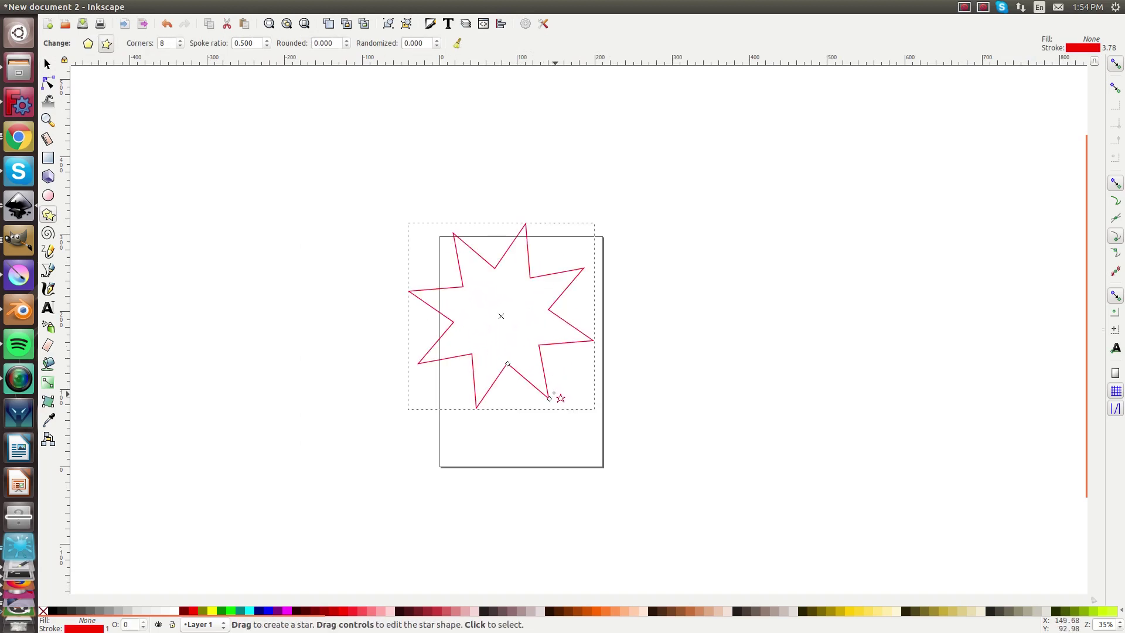
{"action": "left_click", "coordinate": [180, 47]}
{"action": "left_click", "coordinate": [180, 46]}
{"action": "left_click", "coordinate": [181, 47]}
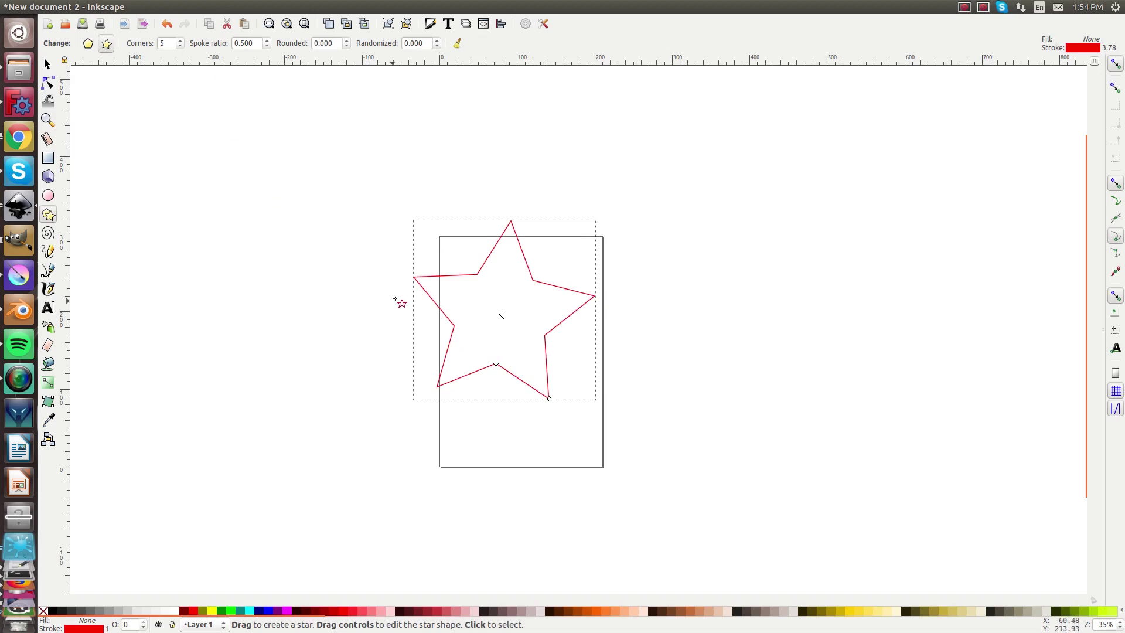
Step: Fill the star solid black with no outline and move it down-right on the page
{"action": "left_click", "coordinate": [54, 611]}
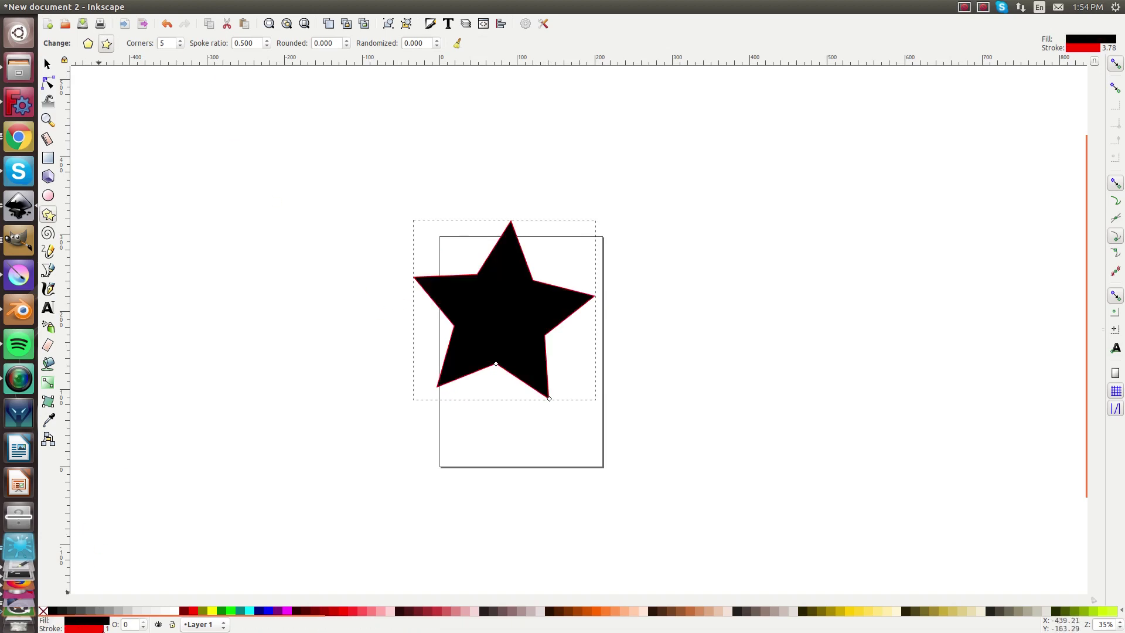
{"action": "left_click", "coordinate": [42, 612], "text": "shift"}
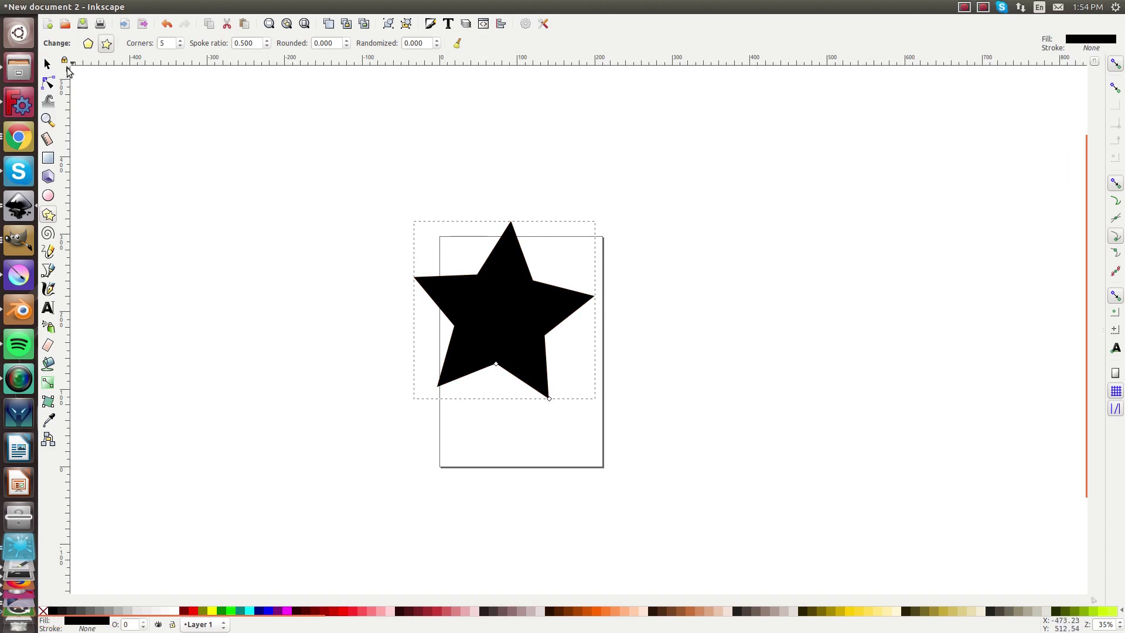
{"action": "left_click", "coordinate": [47, 63]}
{"action": "left_click_drag", "start_coordinate": [500, 354], "coordinate": [514, 375]}
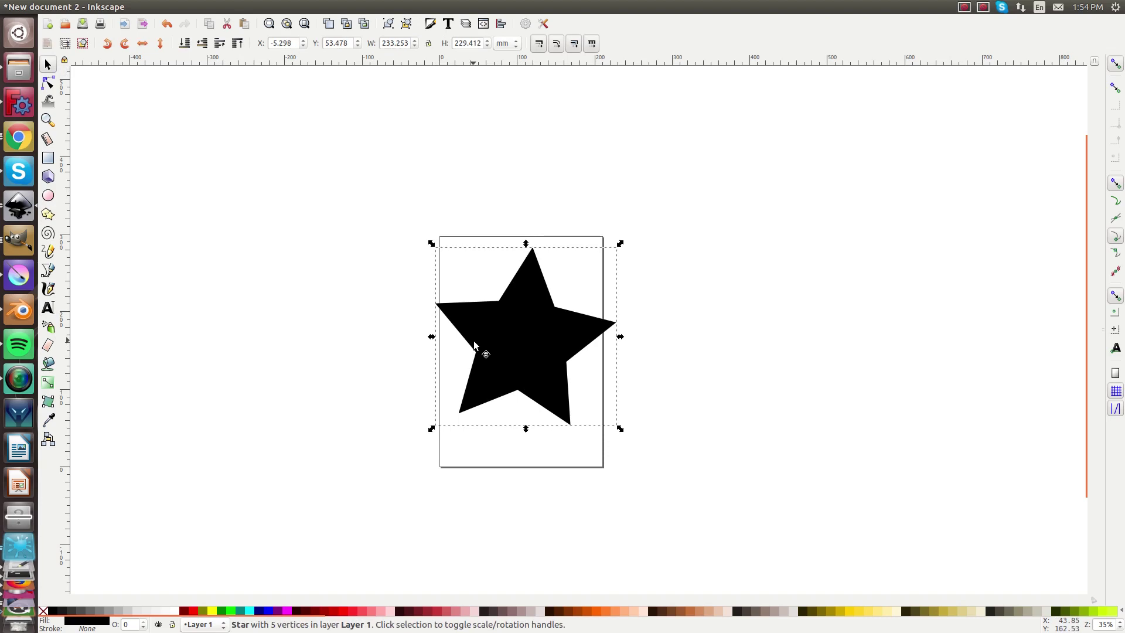
Step: Raise the star's corners from 5 to 8, keeping spoke ratio 0.500
{"action": "double_click", "coordinate": [524, 315]}
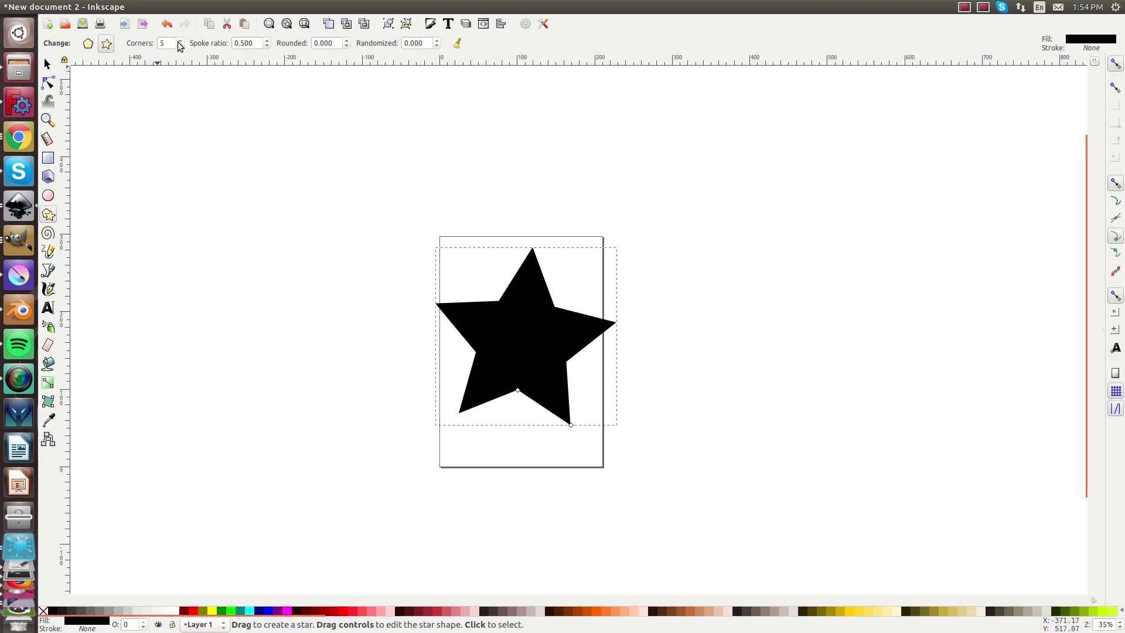
{"action": "left_click", "coordinate": [180, 41]}
{"action": "left_click", "coordinate": [180, 41]}
{"action": "left_click", "coordinate": [180, 41]}
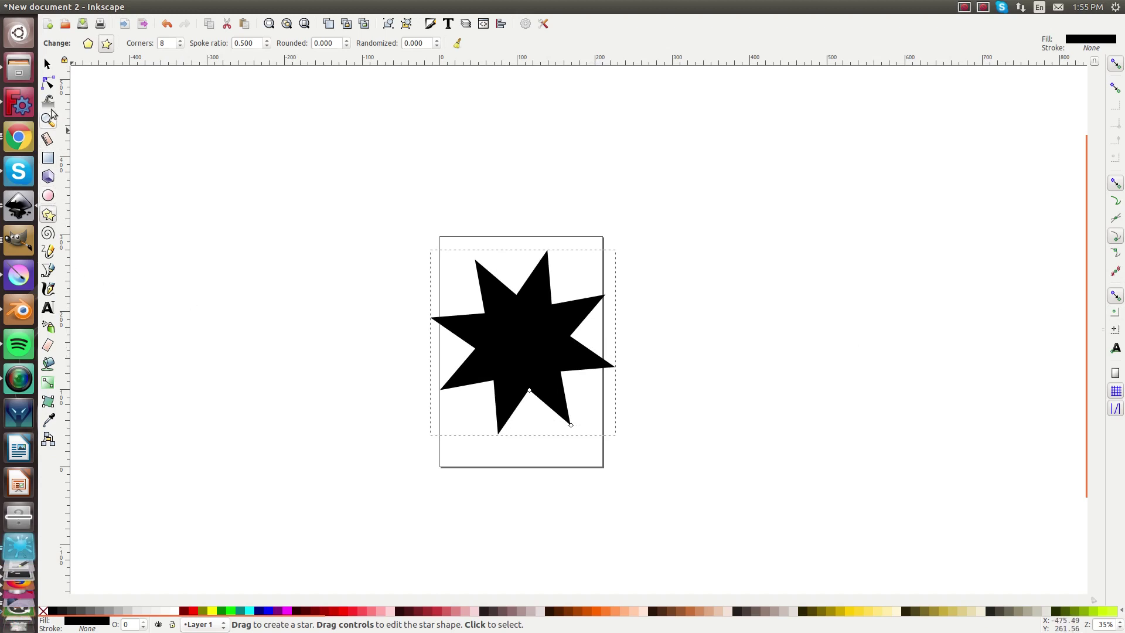
Step: Draw a 47.625 mm circle on the star's middle, fill it red, and shift it up-left
{"action": "left_click", "coordinate": [48, 64]}
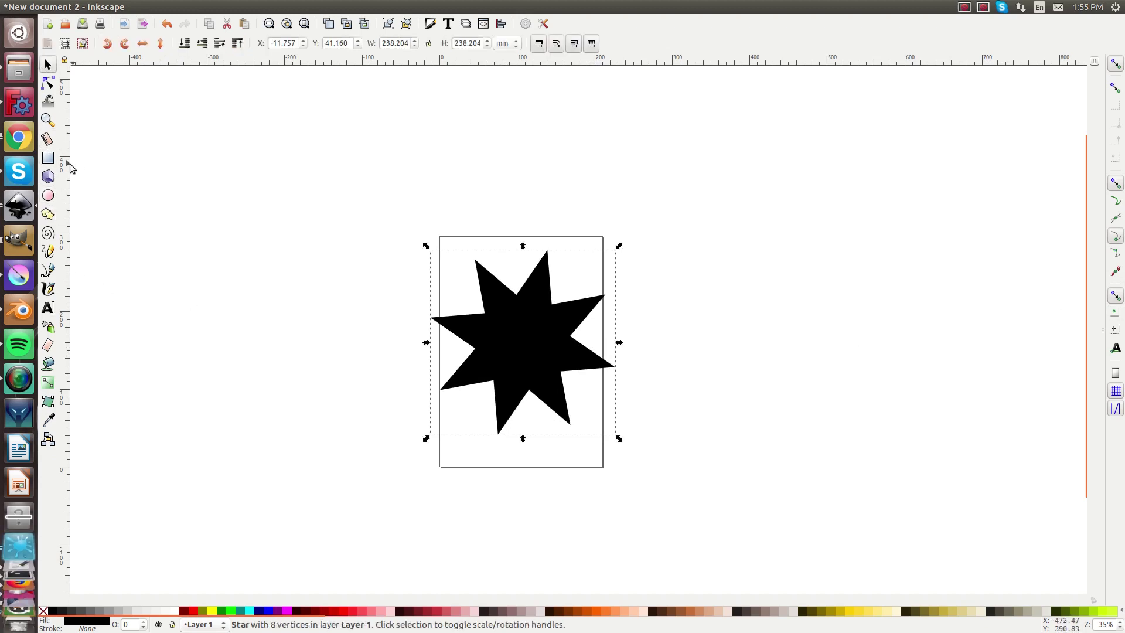
{"action": "left_click", "coordinate": [48, 196]}
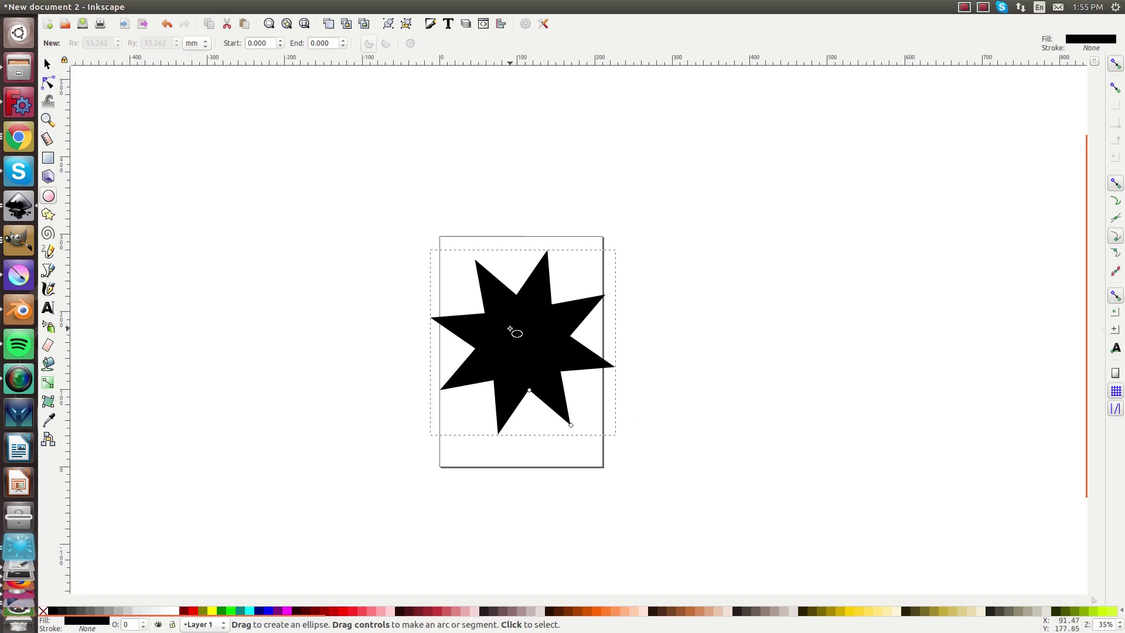
{"action": "left_click_drag", "start_coordinate": [510, 328], "coordinate": [548, 369]}
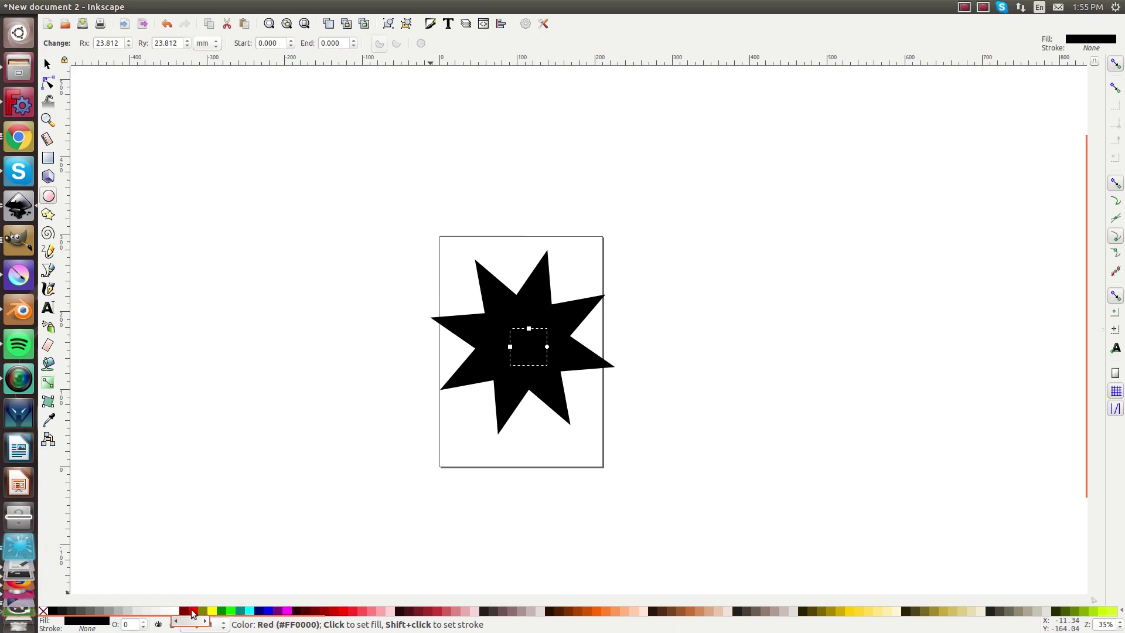
{"action": "left_click", "coordinate": [192, 611]}
{"action": "left_click", "coordinate": [47, 68]}
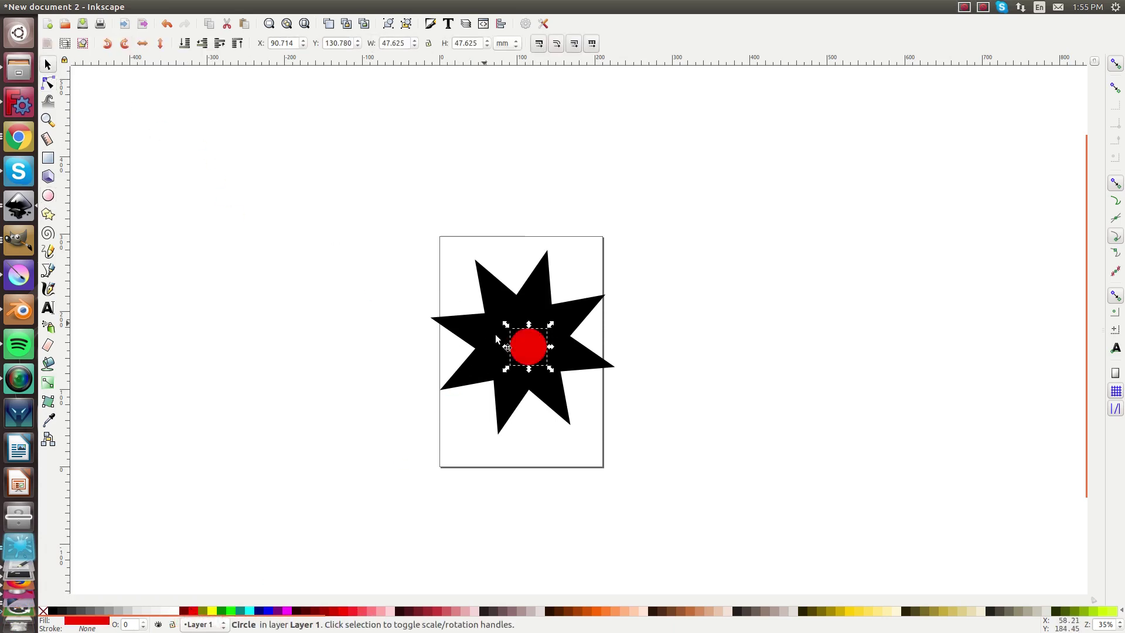
{"action": "mouse_move", "coordinate": [529, 357]}
{"action": "left_mouse_down"}
{"action": "mouse_move", "coordinate": [516, 343]}
{"action": "mouse_move", "coordinate": [537, 349]}
{"action": "left_mouse_up"}
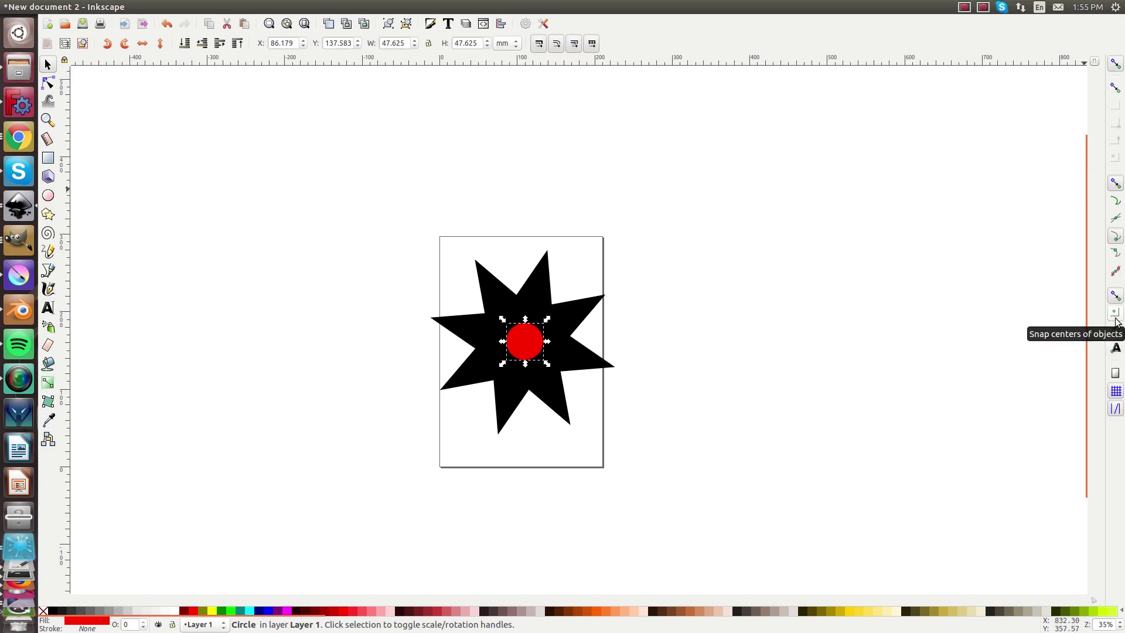
Step: Enable Snap other points and Snap centers of objects in the snap toolbar
{"action": "left_click", "coordinate": [1116, 293]}
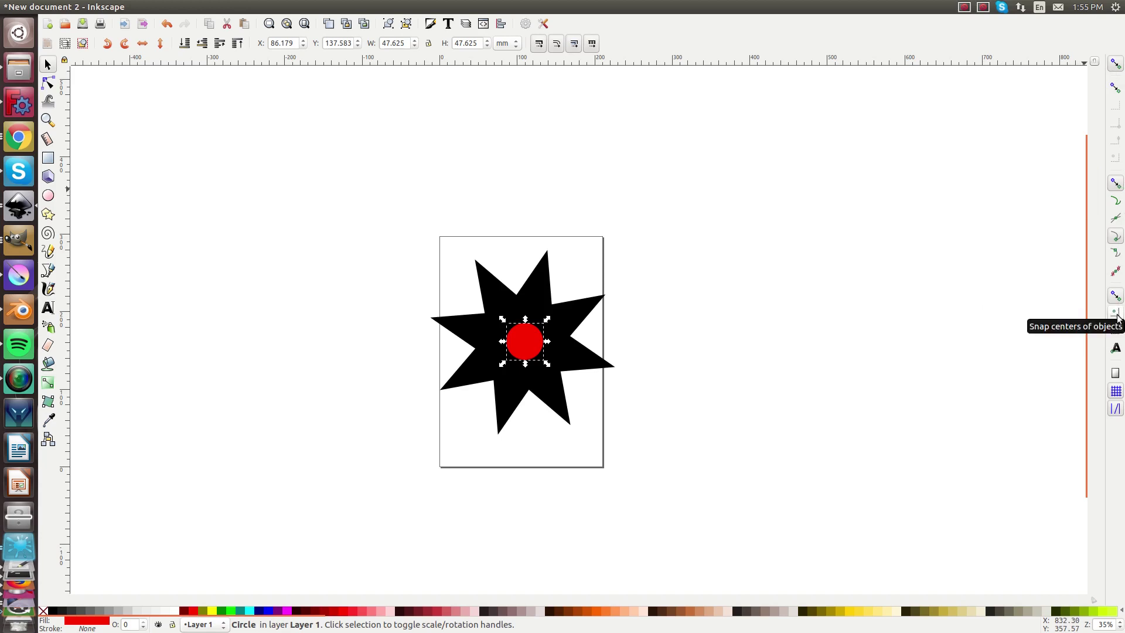
{"action": "left_click", "coordinate": [1117, 315]}
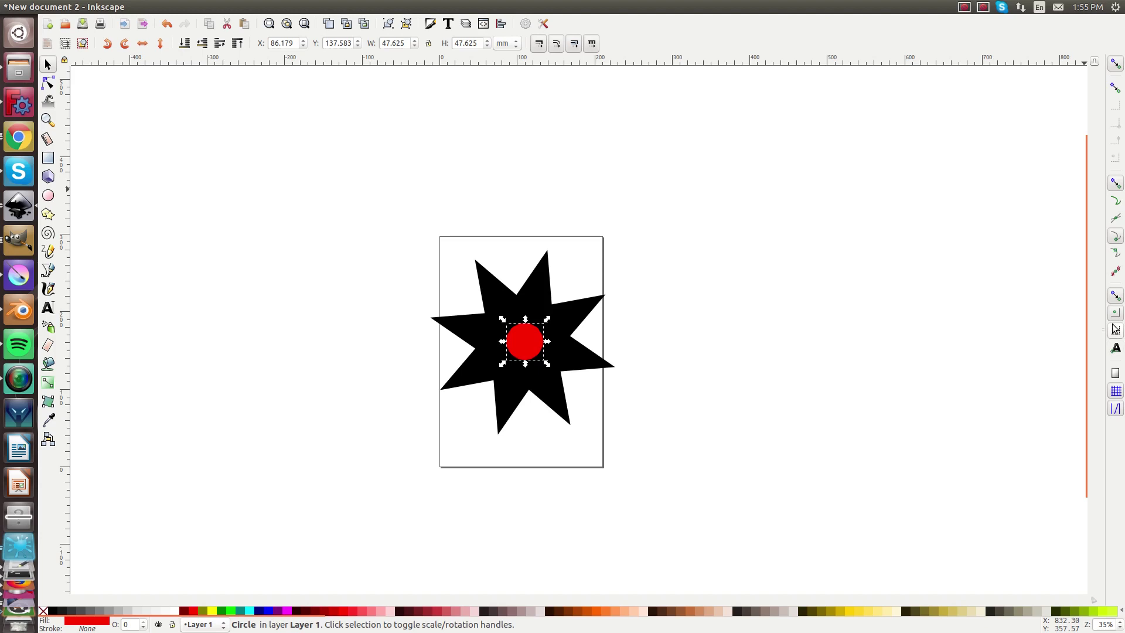
{"action": "left_click", "coordinate": [1116, 64]}
{"action": "left_click", "coordinate": [1116, 63]}
Step: Drag the red circle off the star's centre to the lower-right, straddling the page's right edge
{"action": "left_click_drag", "start_coordinate": [523, 334], "coordinate": [518, 338]}
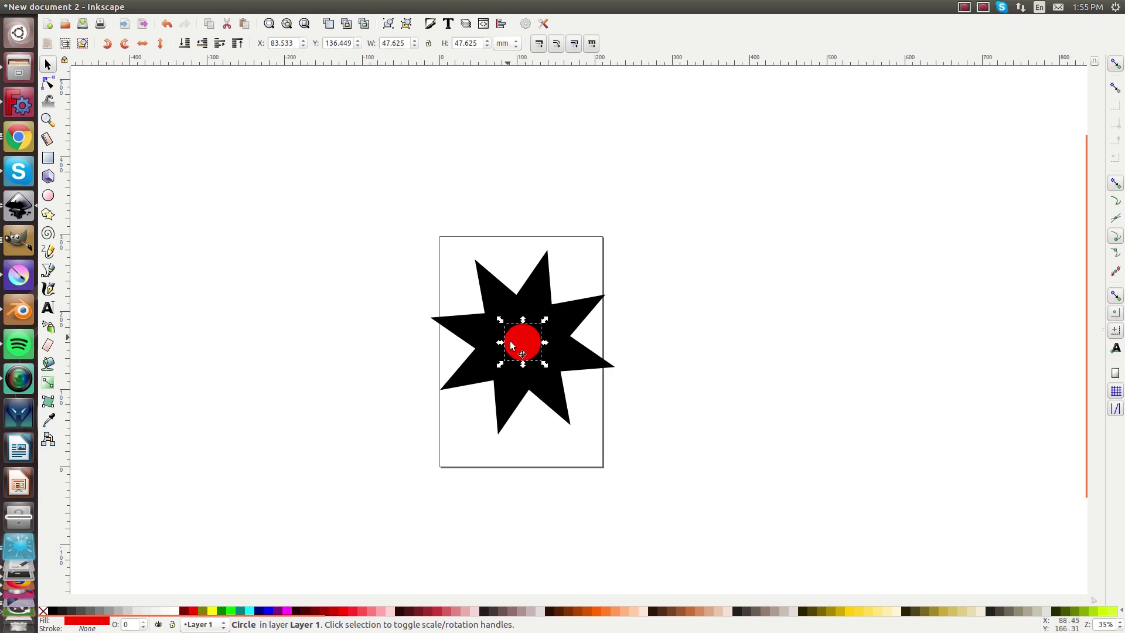
{"action": "left_click", "coordinate": [538, 301]}
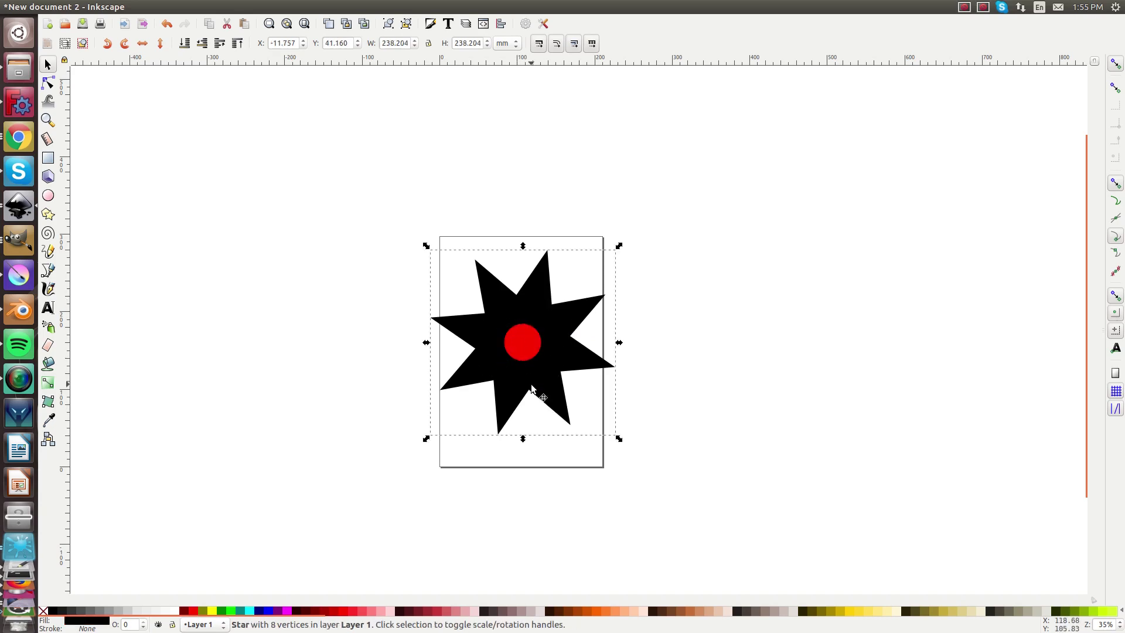
{"action": "double_click", "coordinate": [521, 336]}
{"action": "left_click", "coordinate": [47, 63]}
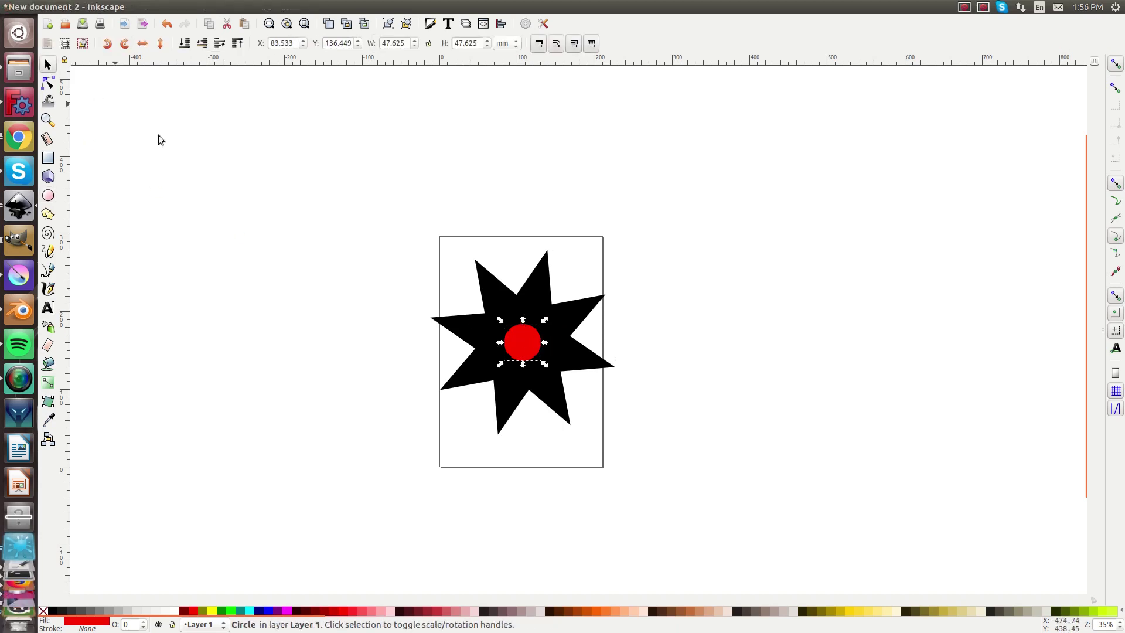
{"action": "left_click_drag", "start_coordinate": [515, 335], "coordinate": [617, 423]}
{"action": "left_click", "coordinate": [532, 338]}
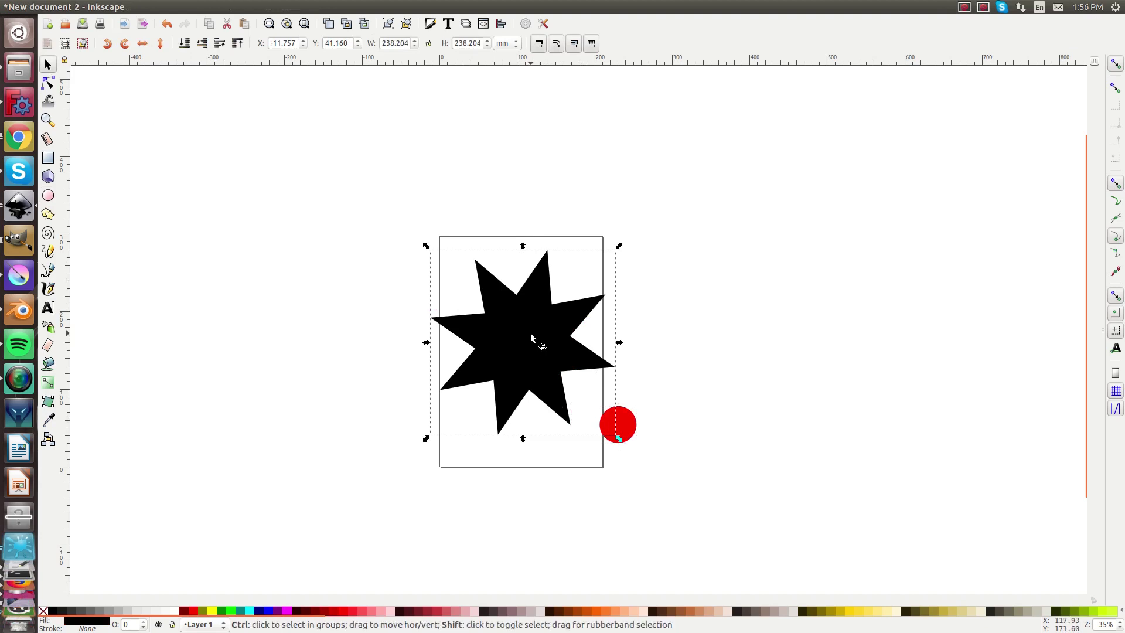
Step: Centre the star on the red circle on both axes using Align and Distribute
{"action": "key", "text": "ctrl+shift+a"}
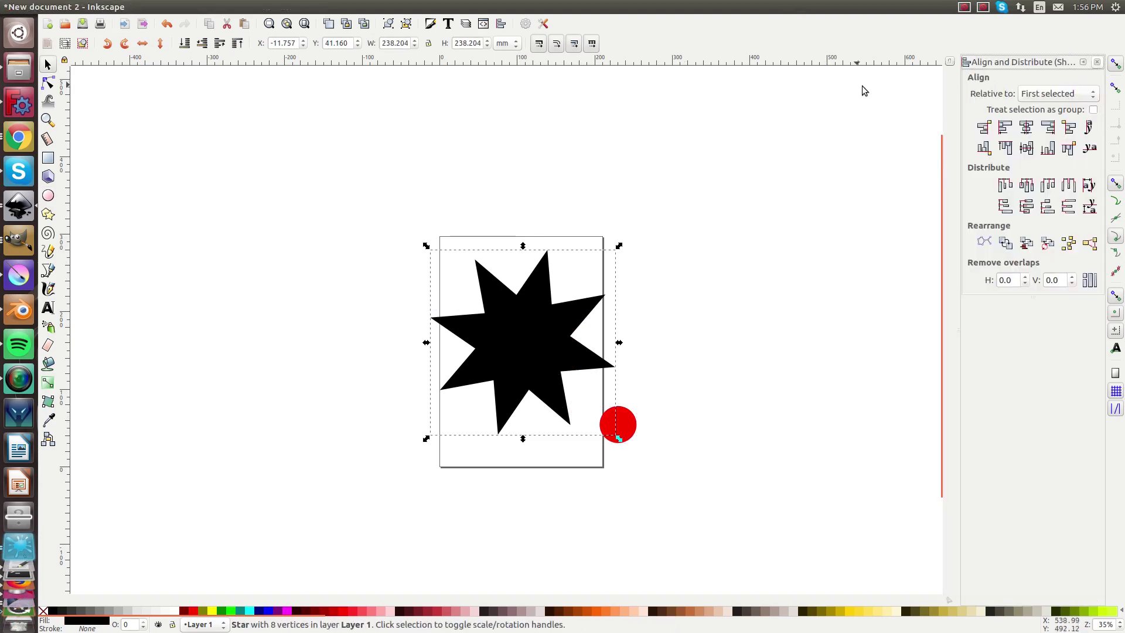
{"action": "left_click", "coordinate": [709, 311]}
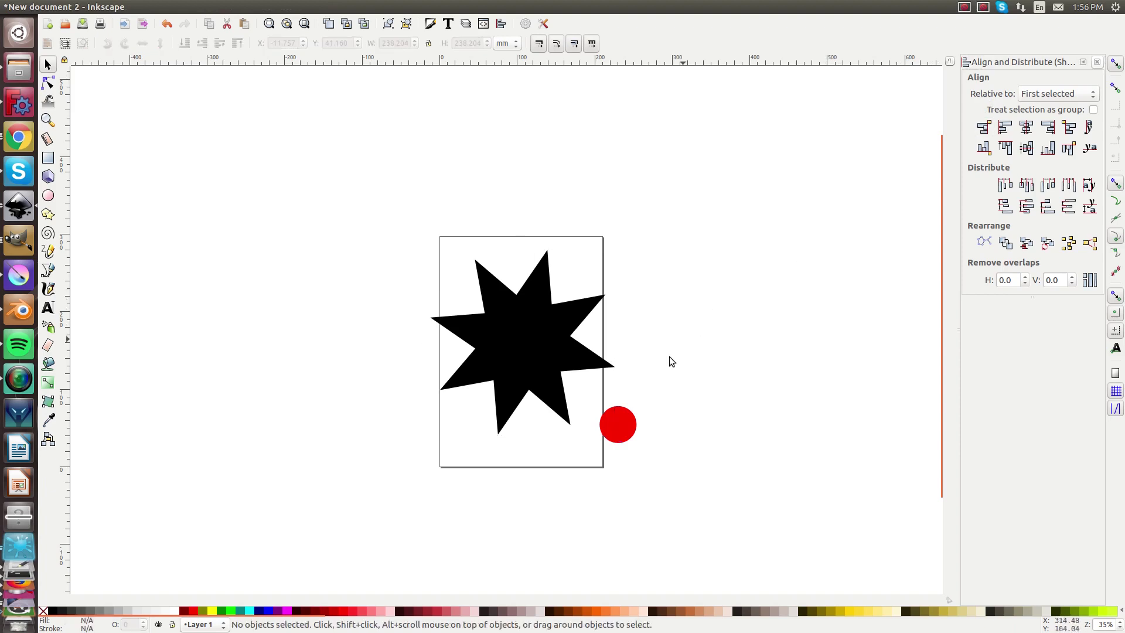
{"action": "left_click", "coordinate": [621, 423]}
{"action": "left_click", "coordinate": [545, 359], "text": "shift"}
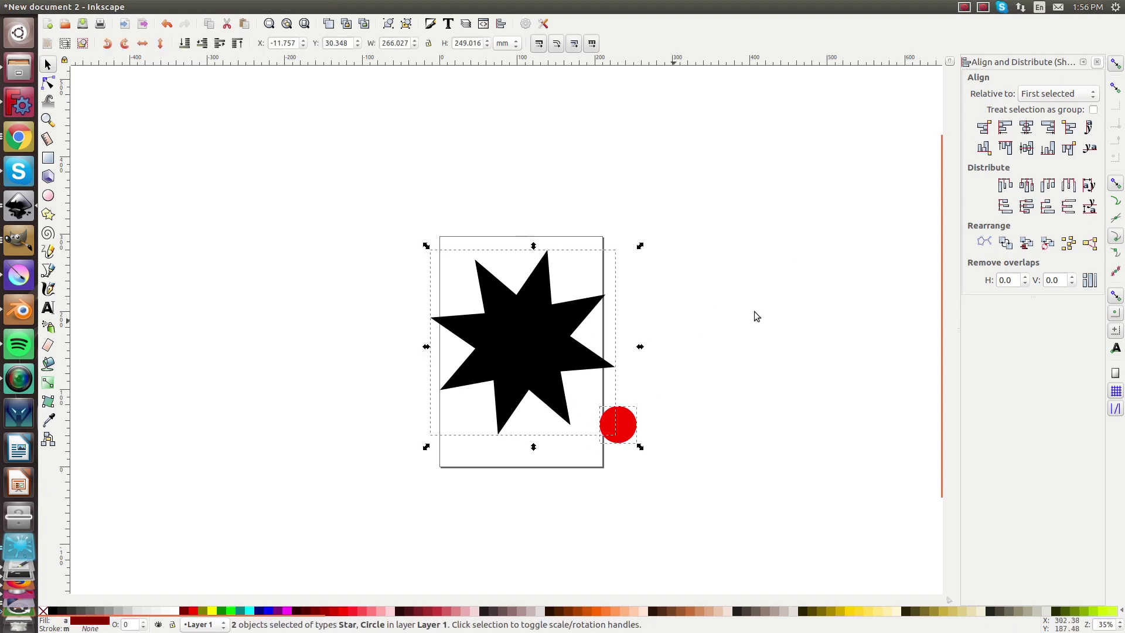
{"action": "left_click", "coordinate": [1026, 127]}
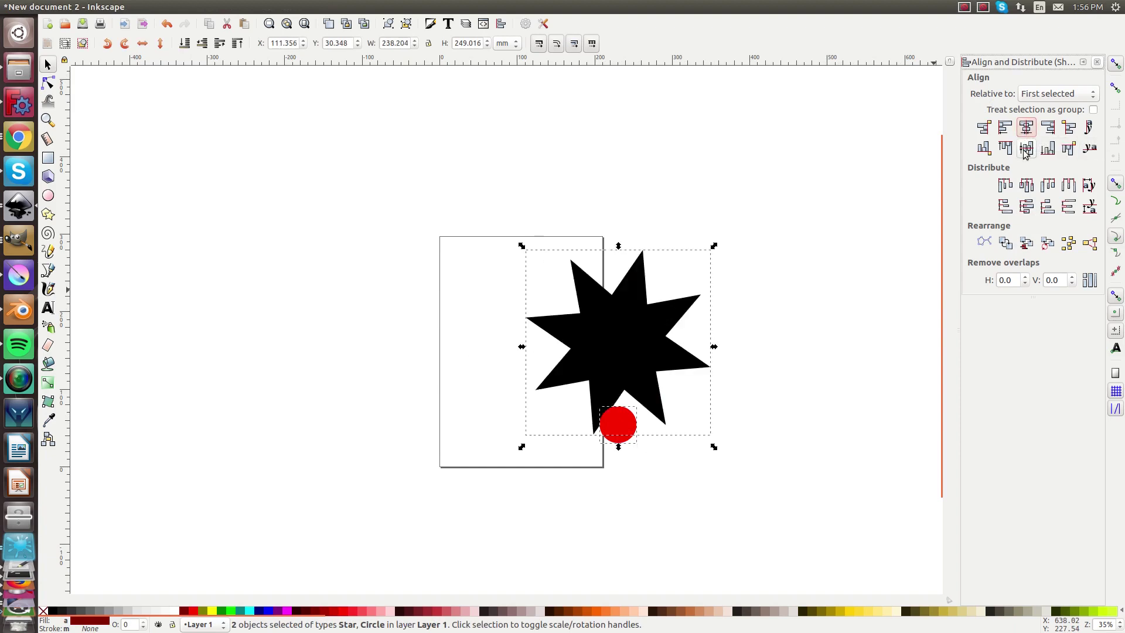
{"action": "left_click", "coordinate": [1027, 147]}
Step: Move the star and circle together back onto the page and close the Align dock
{"action": "key", "text": "Escape"}
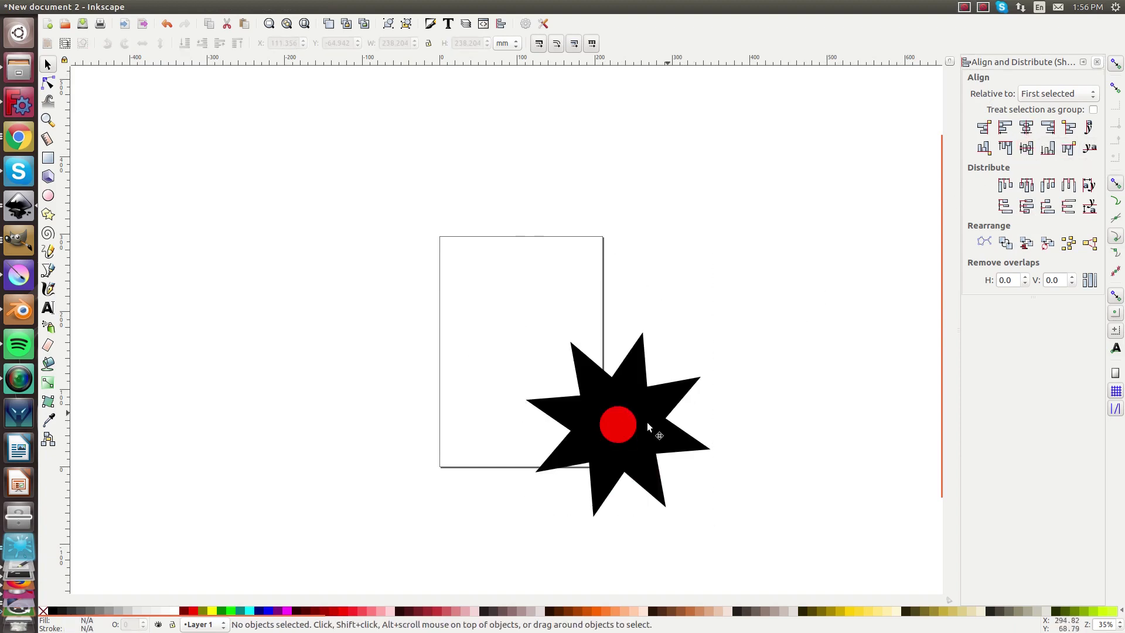
{"action": "left_click", "coordinate": [641, 416]}
{"action": "left_click", "coordinate": [624, 417], "text": "shift"}
{"action": "left_click_drag", "start_coordinate": [625, 417], "coordinate": [568, 350]}
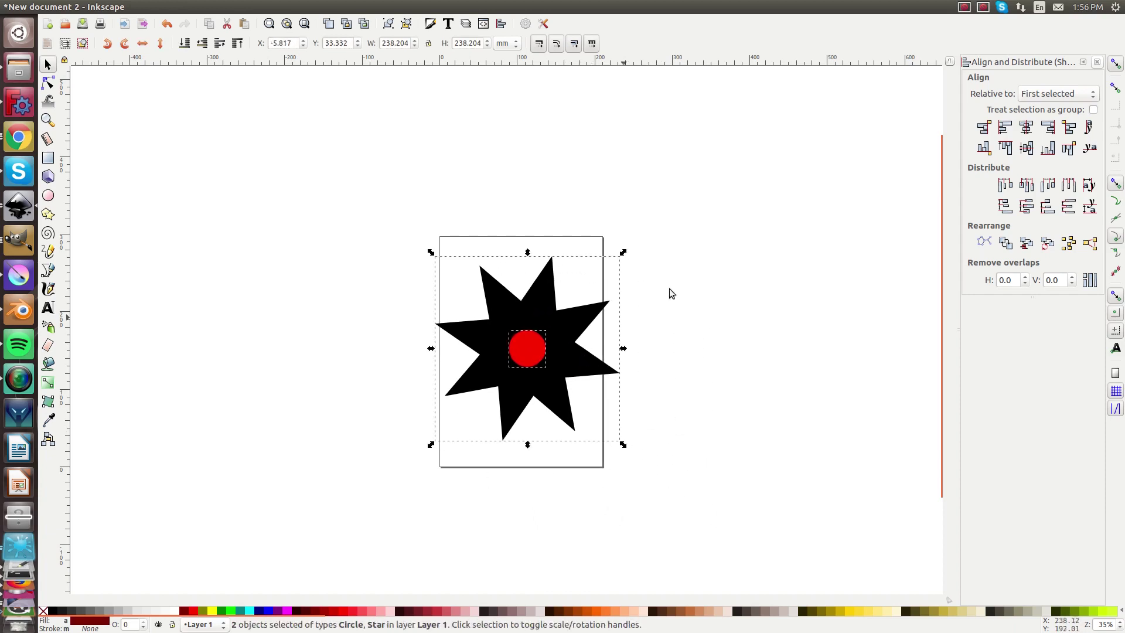
{"action": "left_click", "coordinate": [1097, 62]}
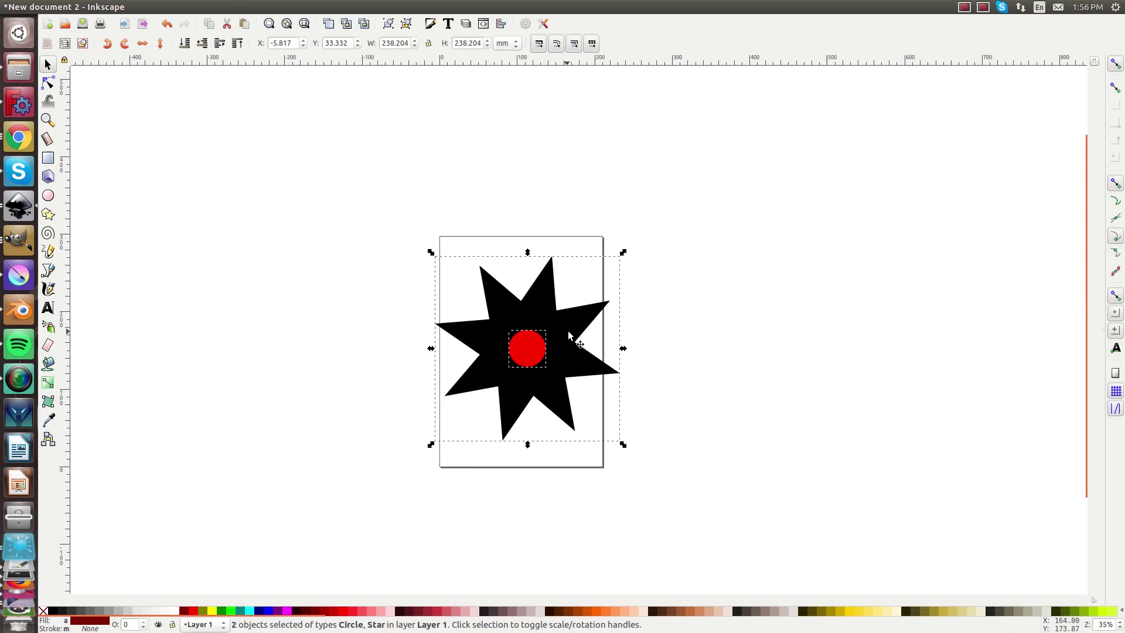
{"action": "left_click", "coordinate": [628, 362]}
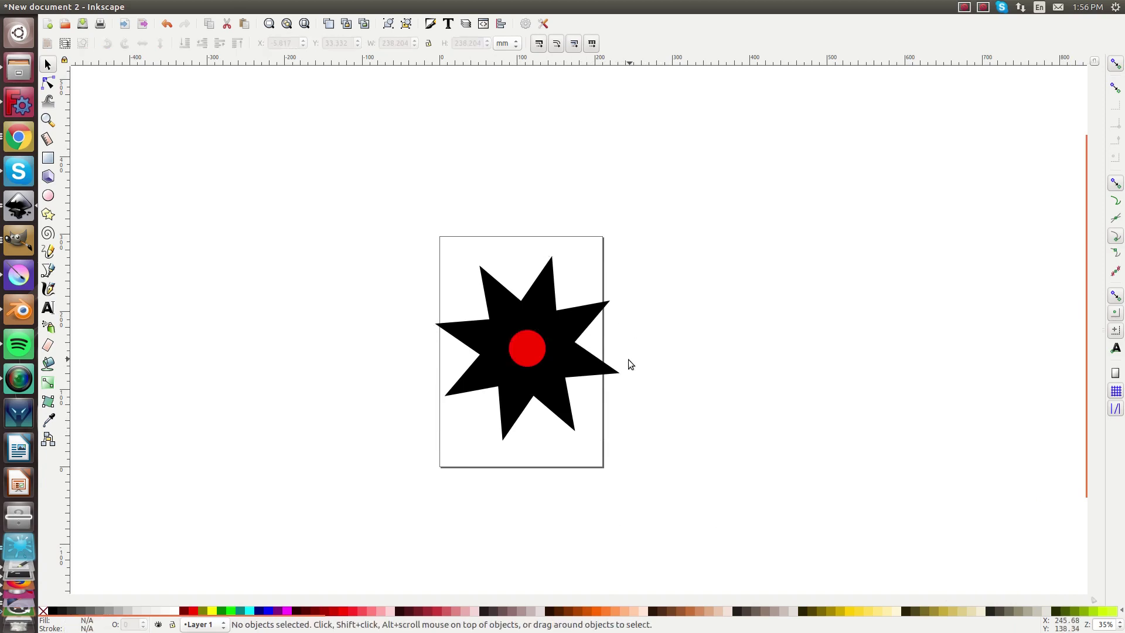
{"action": "left_click", "coordinate": [529, 349]}
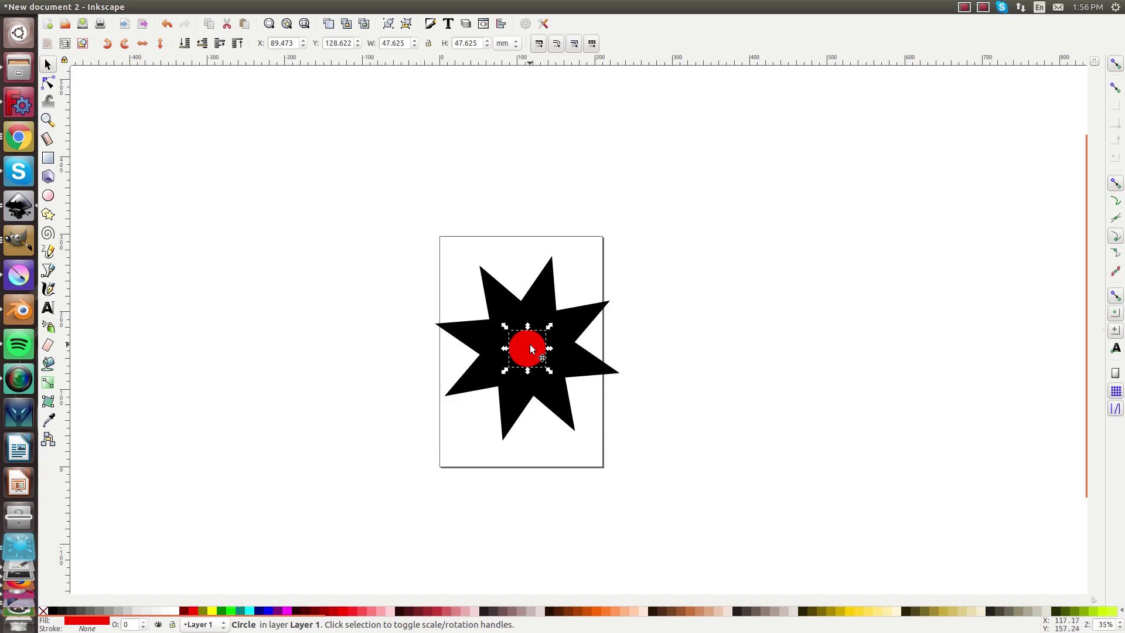
Step: Duplicate the small circle, enlarge the copy to 179.161 mm, and send it behind the star
{"action": "key", "text": "ctrl"}
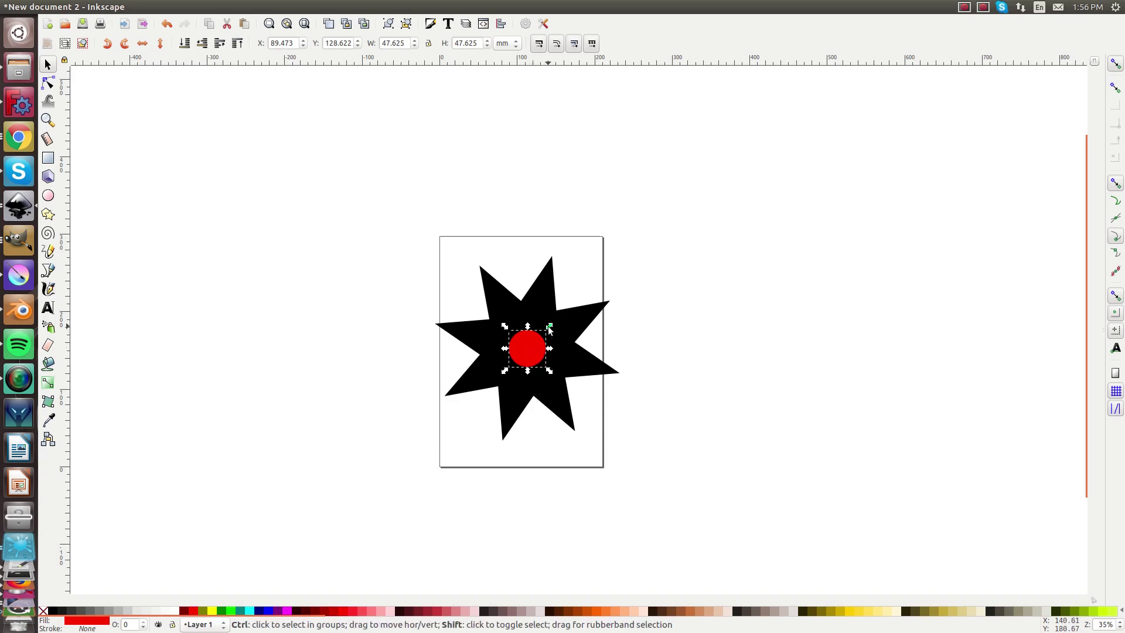
{"action": "left_click_drag", "start_coordinate": [549, 327], "coordinate": [620, 276]}
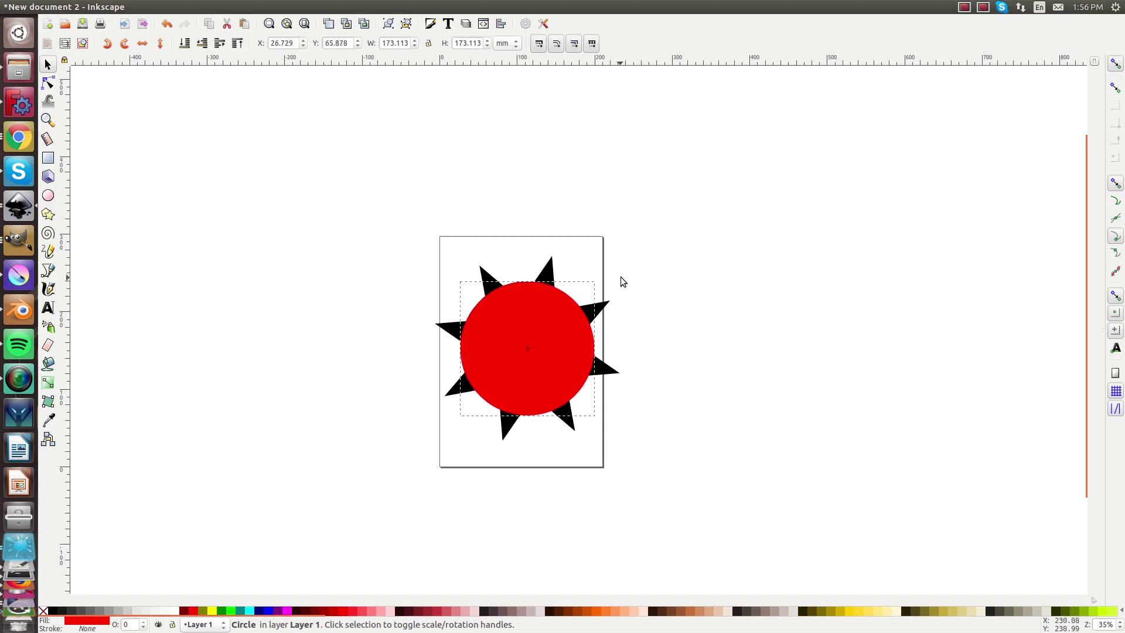
{"action": "left_click", "coordinate": [185, 43]}
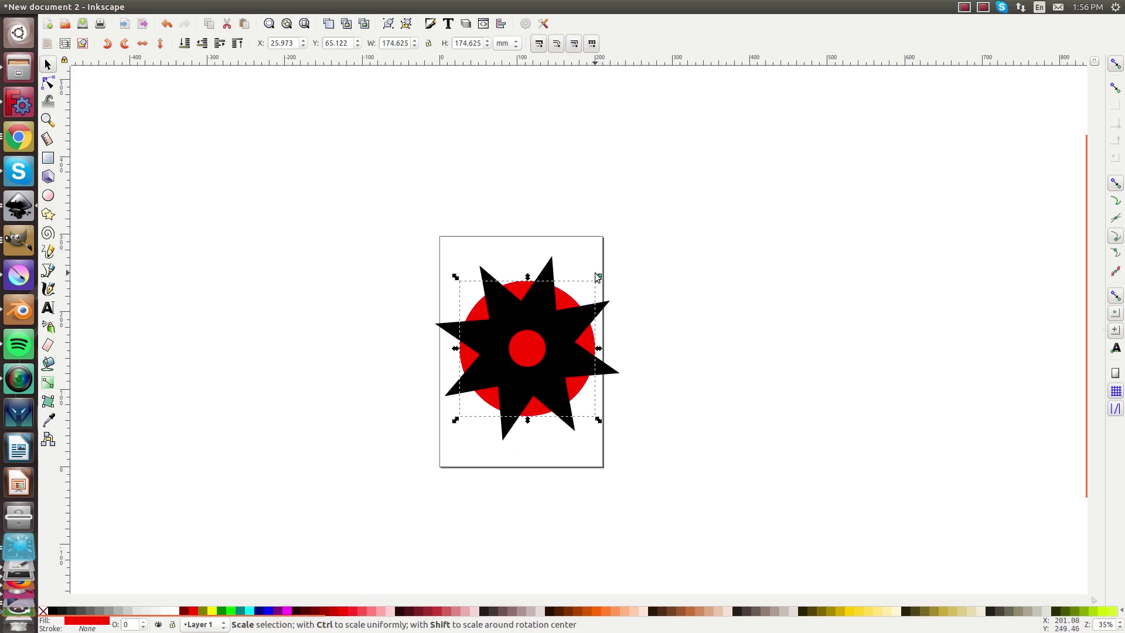
{"action": "left_click_drag", "start_coordinate": [596, 275], "coordinate": [610, 273]}
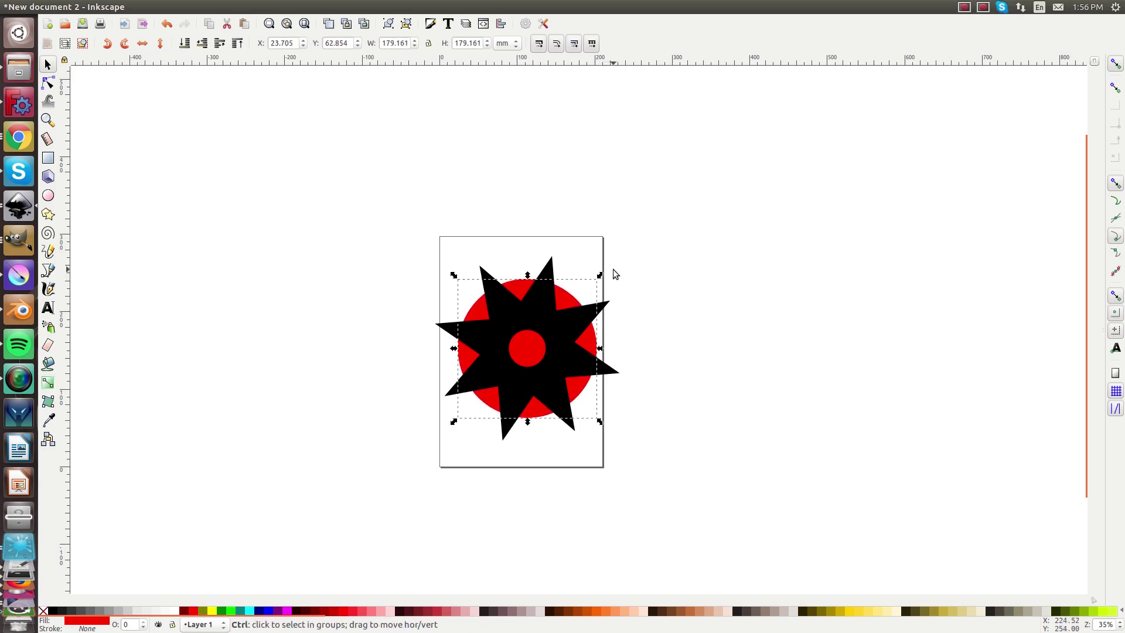
Step: Duplicate the large circle in navy and shrink it to 151.946 mm over the star's centre
{"action": "key", "text": "Home"}
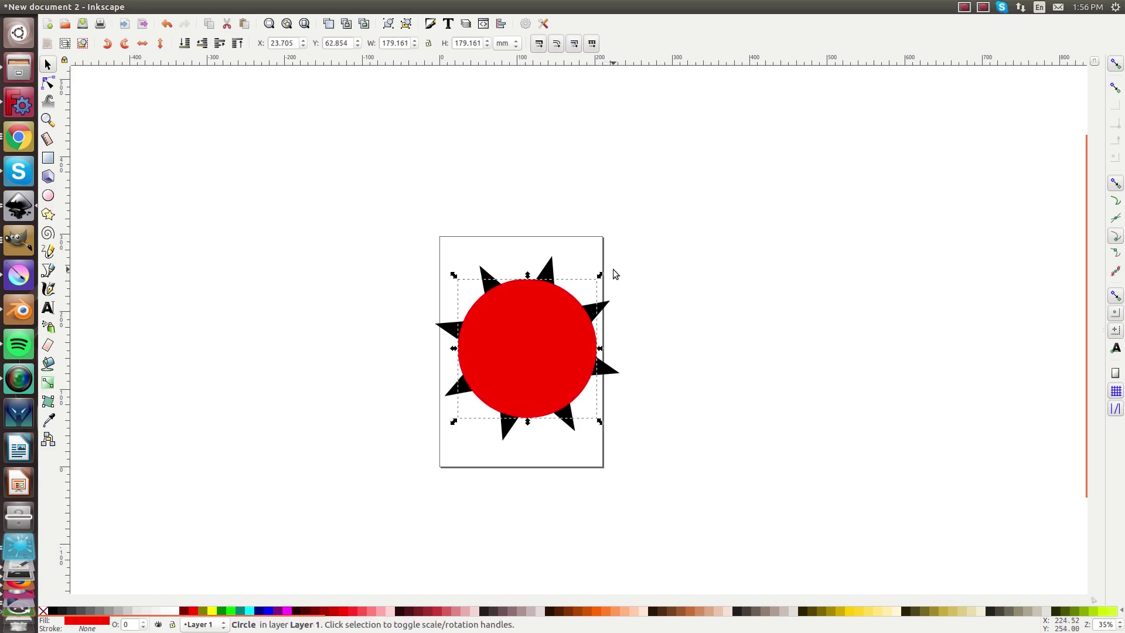
{"action": "left_click", "coordinate": [260, 612]}
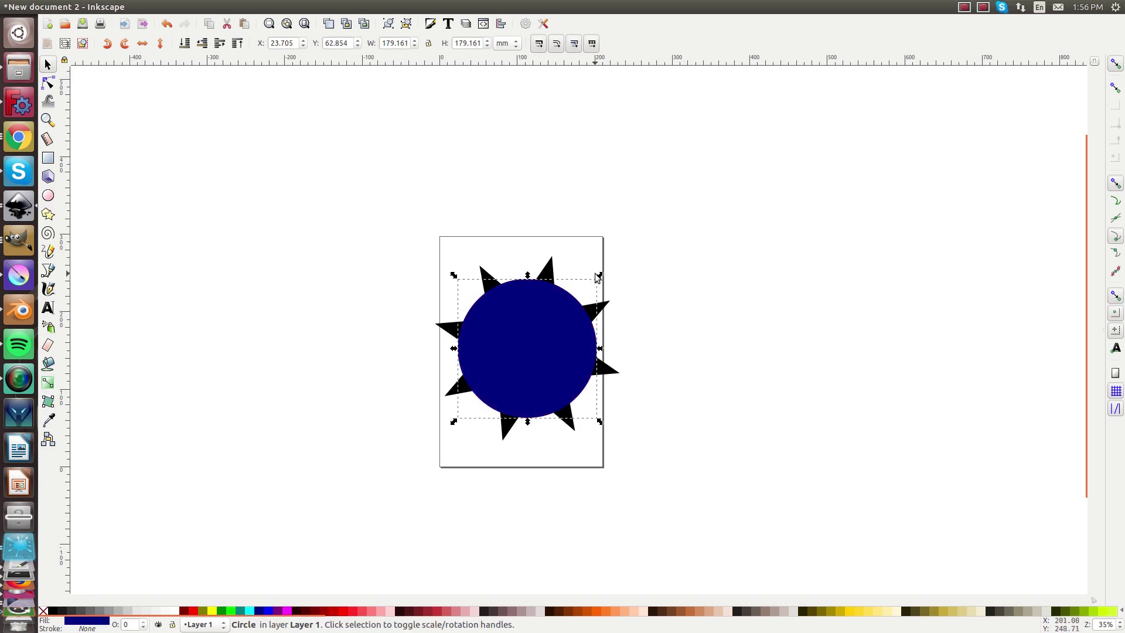
{"action": "left_click_drag", "start_coordinate": [599, 275], "coordinate": [593, 286]}
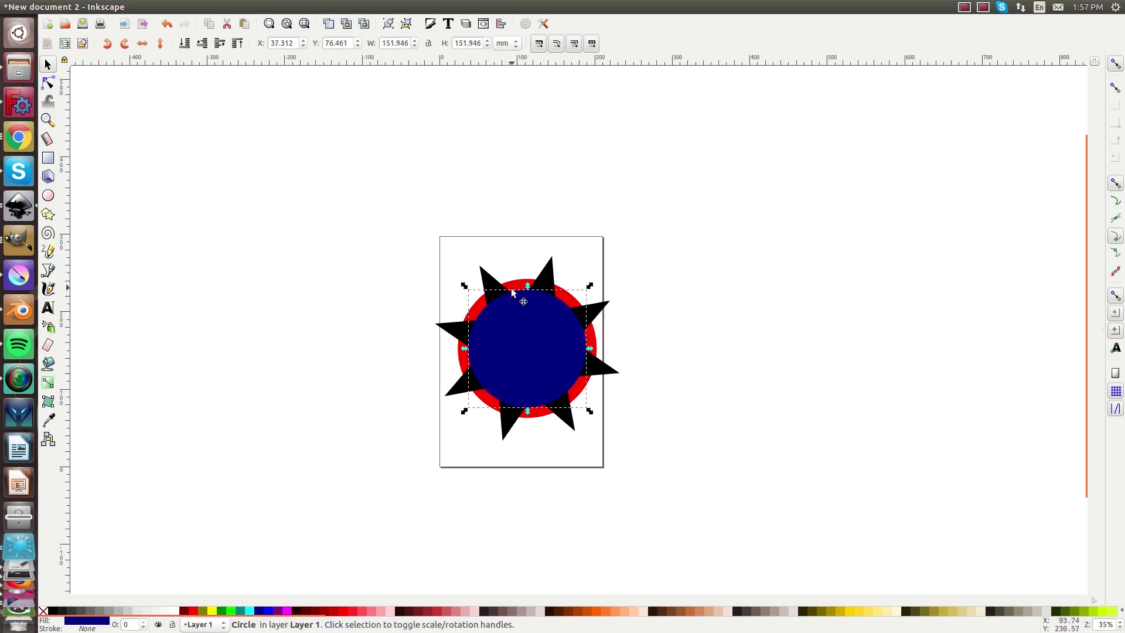
{"action": "scroll", "coordinate": [501, 285], "scroll_direction": "up", "scroll_amount": 3, "text": "ctrl"}
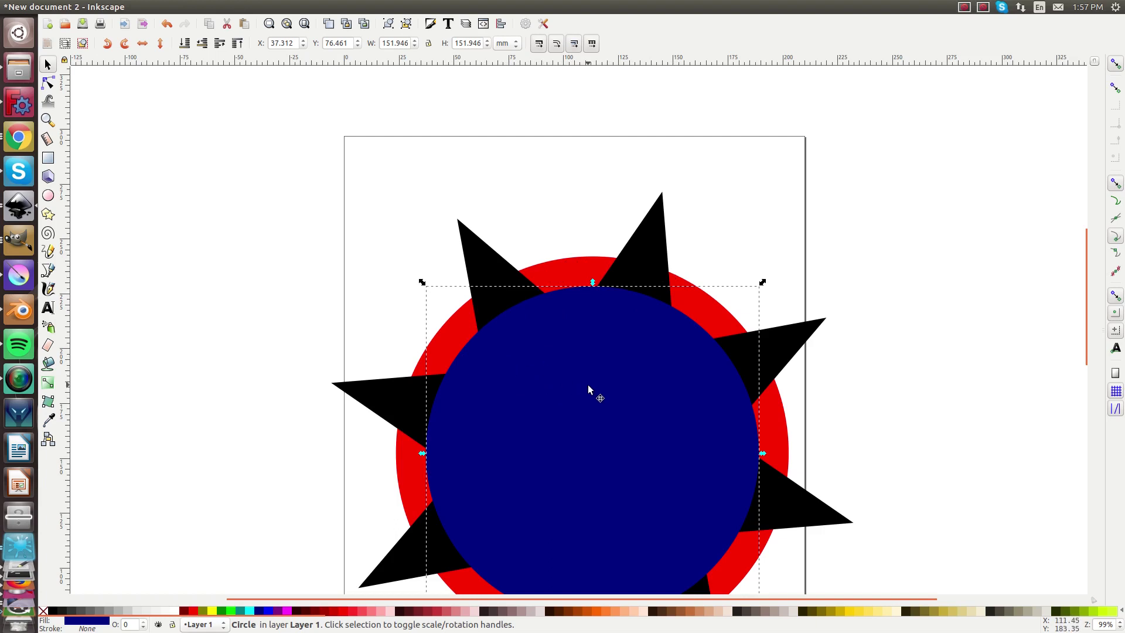
{"action": "left_click_drag", "start_coordinate": [593, 393], "coordinate": [495, 290]}
{"action": "scroll", "coordinate": [504, 289], "scroll_direction": "up", "scroll_amount": 4}
{"action": "scroll", "coordinate": [506, 303], "scroll_direction": "down", "scroll_amount": 3}
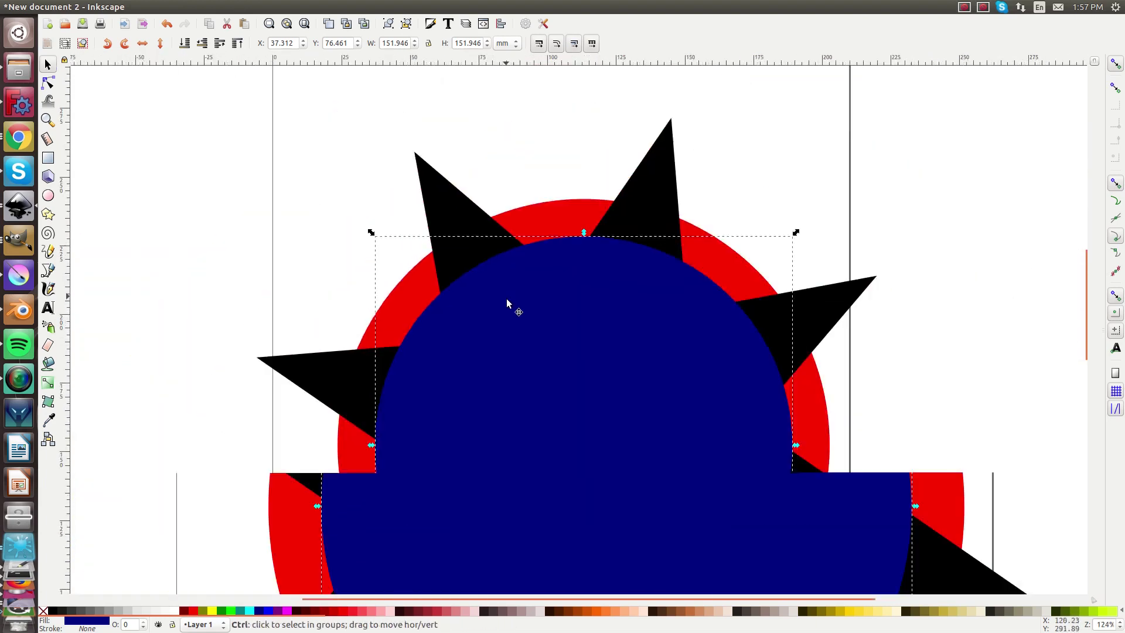
{"action": "scroll", "coordinate": [506, 297], "scroll_direction": "down", "scroll_amount": 1}
{"action": "scroll", "coordinate": [538, 238], "scroll_direction": "down", "scroll_amount": 2}
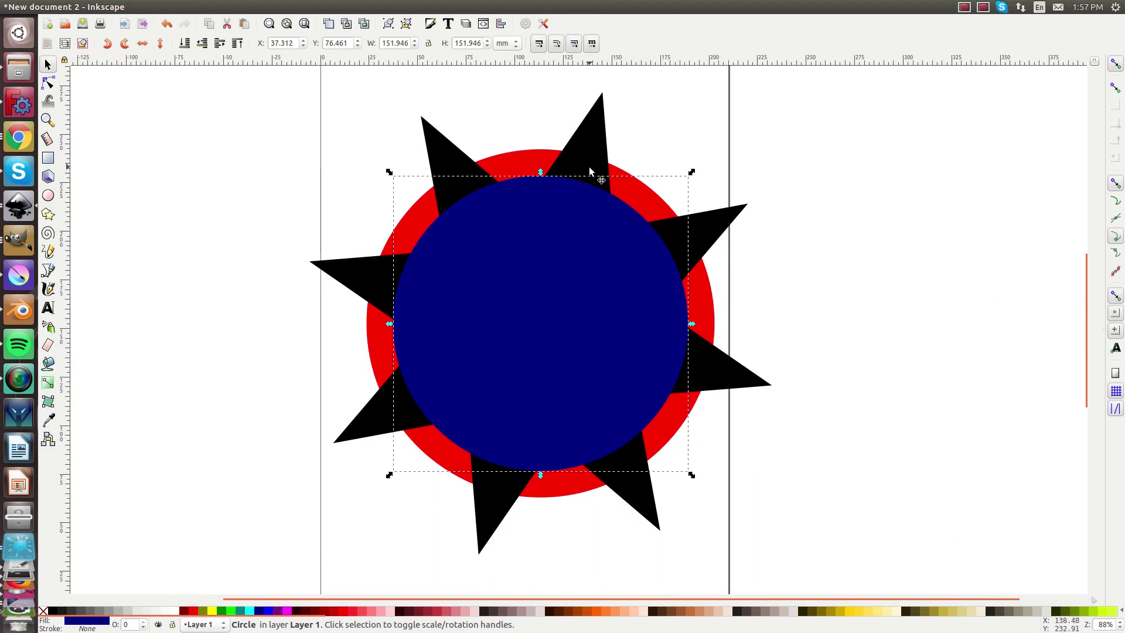
{"action": "left_click", "coordinate": [589, 130]}
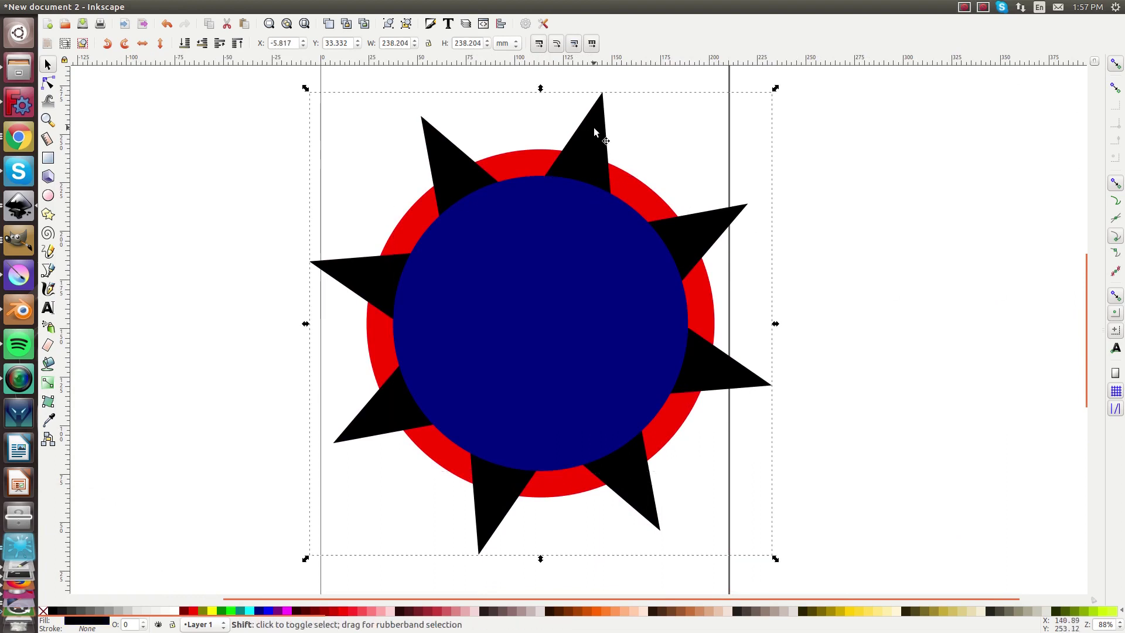
Step: Subtract the navy circle from the star with Path > Difference
{"action": "left_click", "coordinate": [574, 225], "text": "shift"}
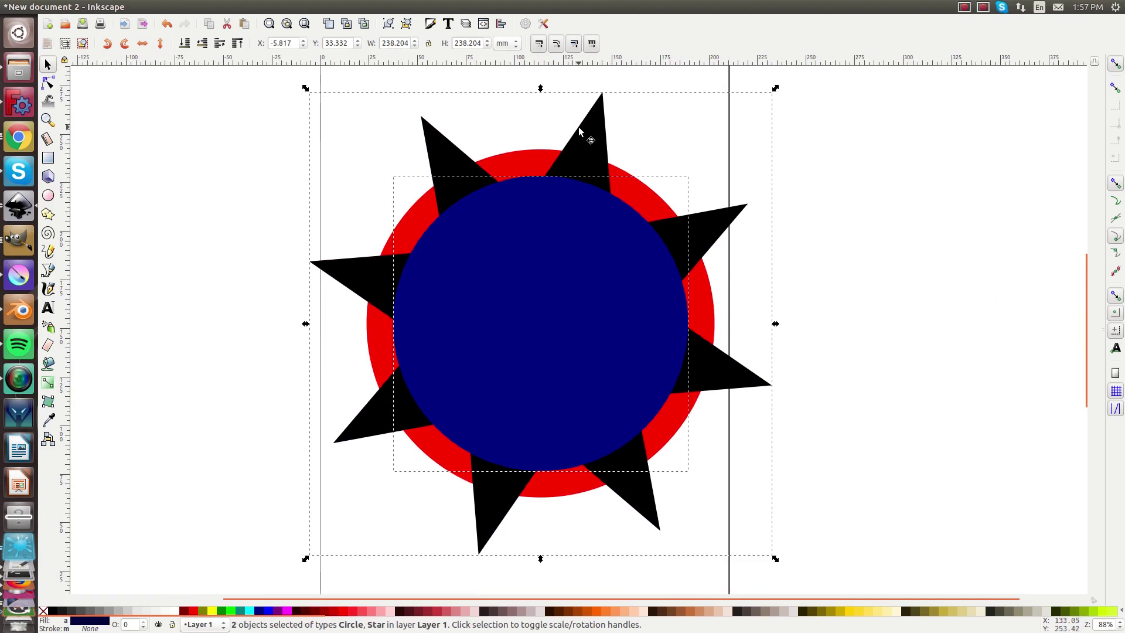
{"action": "left_click", "coordinate": [185, 7]}
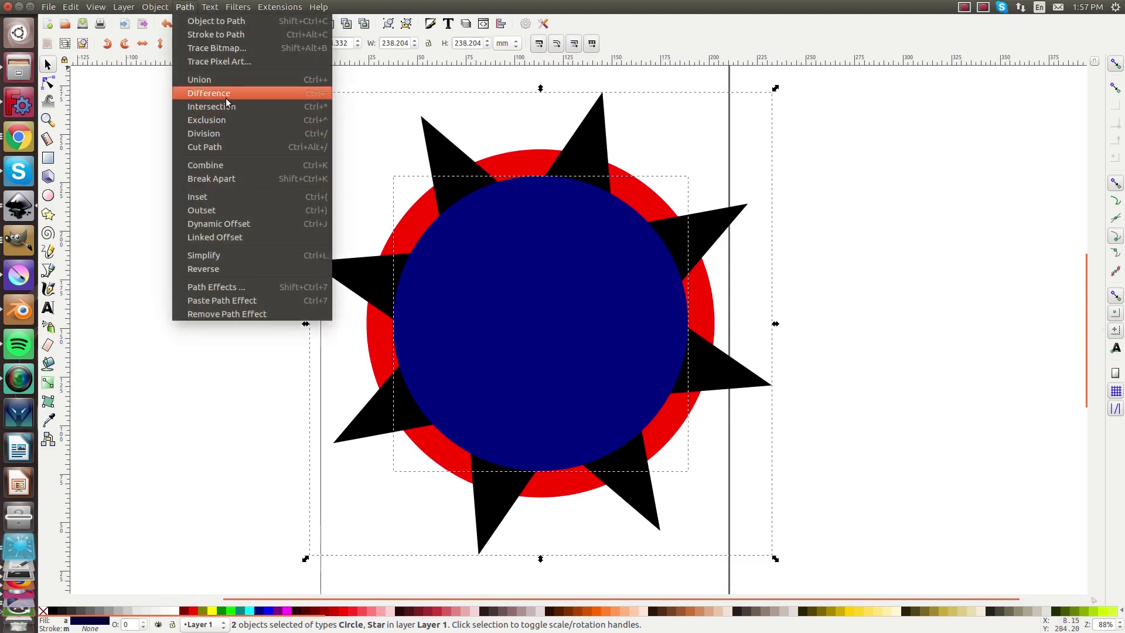
{"action": "left_click", "coordinate": [217, 93]}
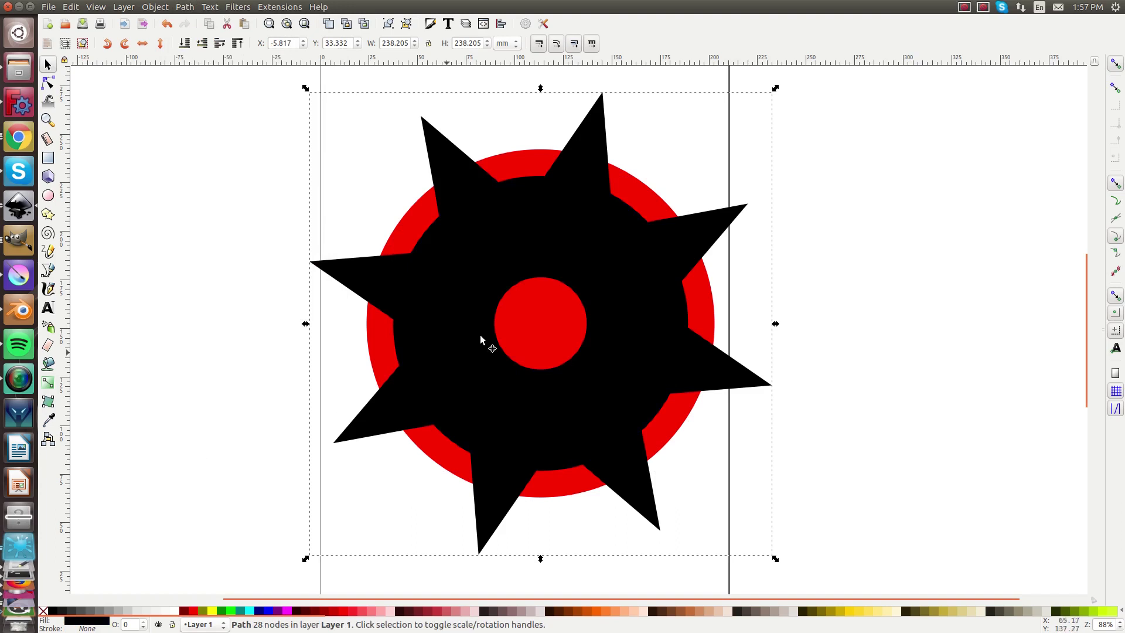
Step: Take the difference of the large red circle and star path, leaving a 177.632 mm eight-toothed gear
{"action": "left_click", "coordinate": [646, 198]}
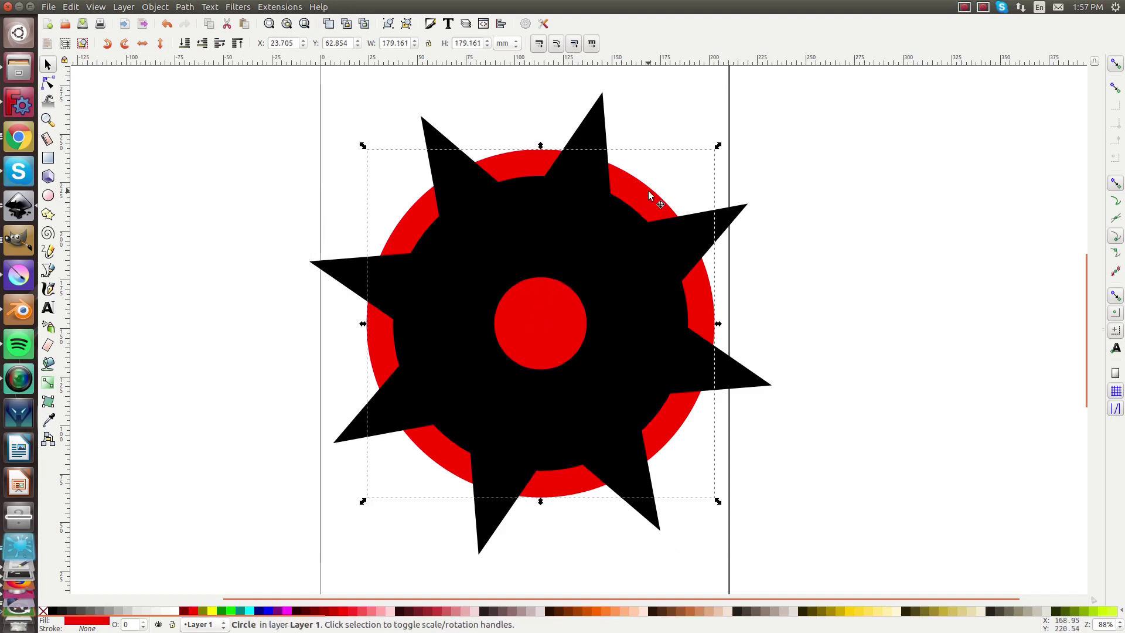
{"action": "left_click", "coordinate": [640, 272], "text": "shift"}
{"action": "left_click", "coordinate": [186, 7]}
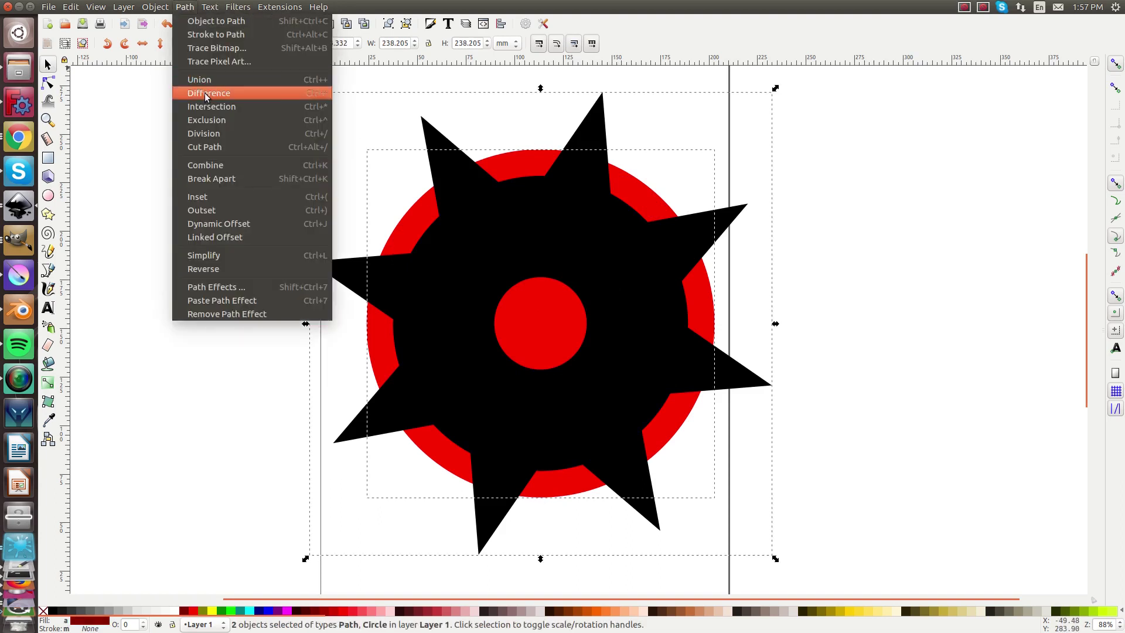
{"action": "left_click", "coordinate": [217, 107]}
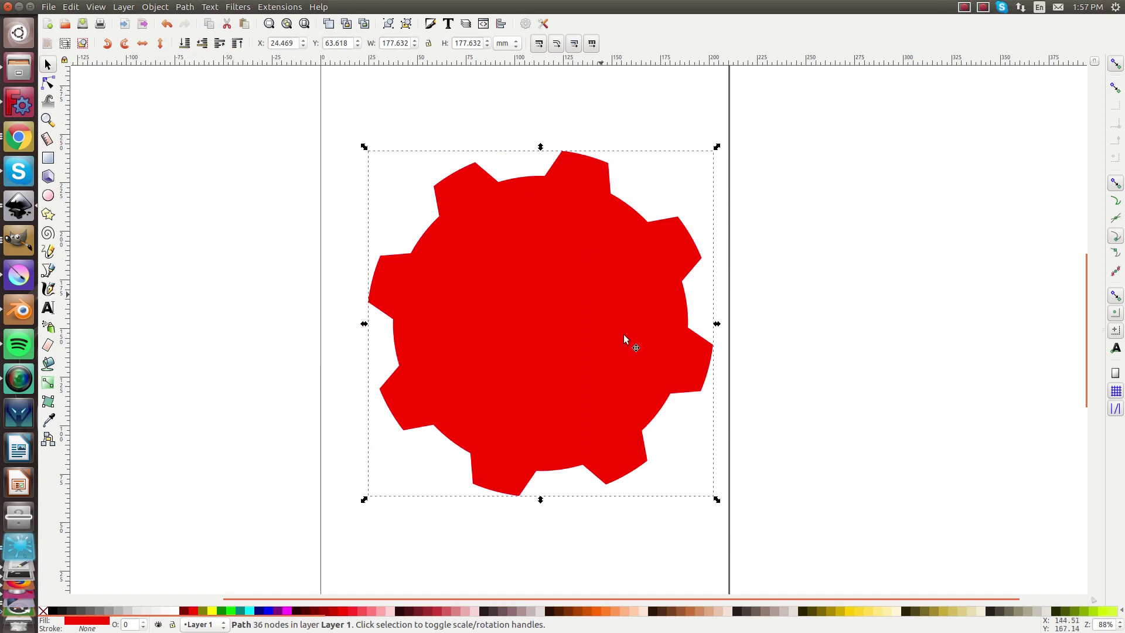
Step: Make the centre circle navy, enlarge it to about 70 mm, and cut it out of the gear
{"action": "left_click", "coordinate": [556, 315]}
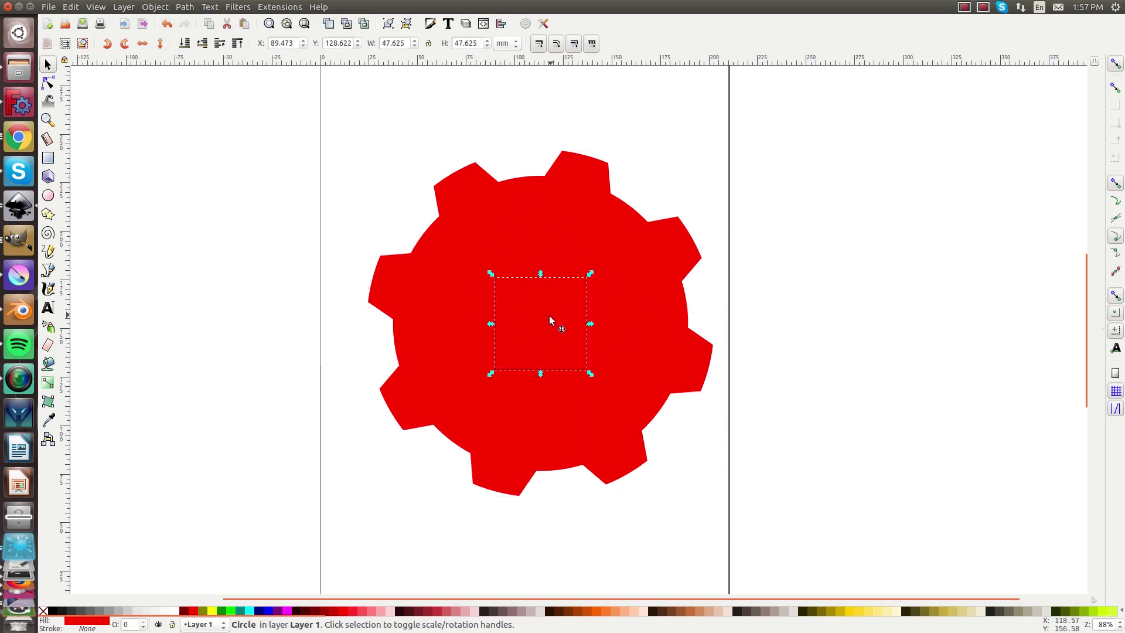
{"action": "left_click", "coordinate": [263, 613]}
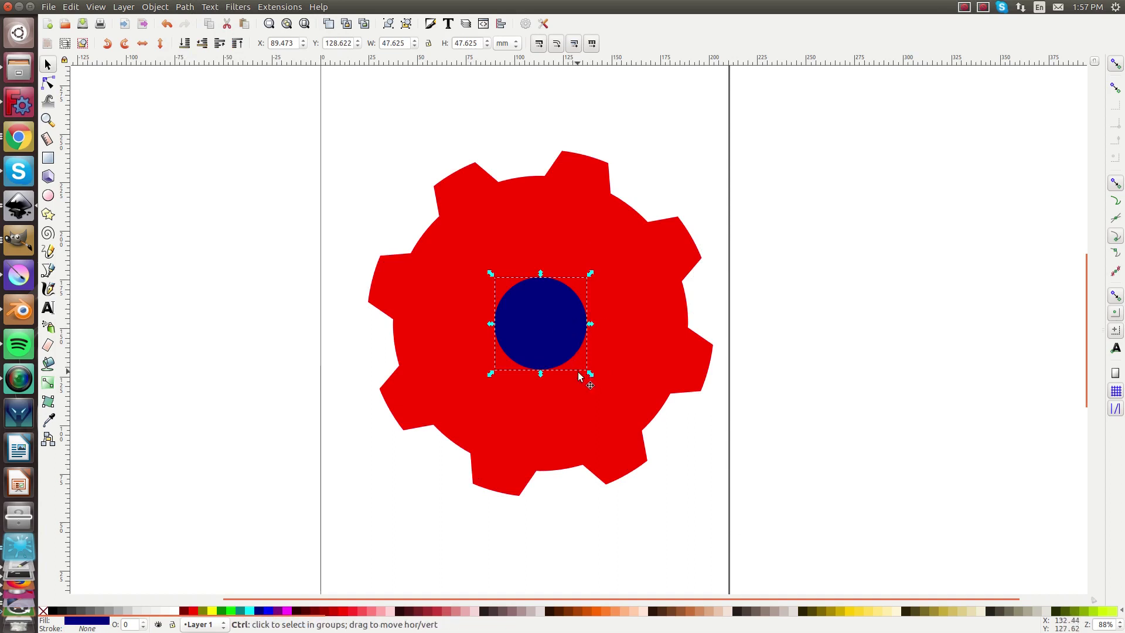
{"action": "left_click_drag", "start_coordinate": [590, 374], "coordinate": [624, 413]}
{"action": "left_click", "coordinate": [637, 371]}
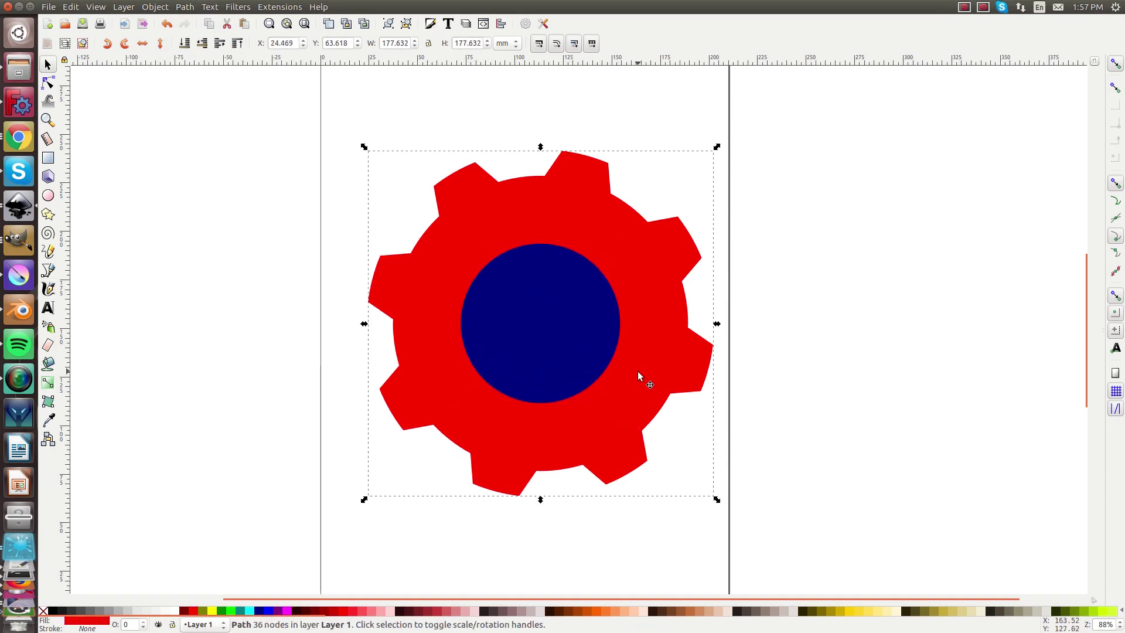
{"action": "left_click", "coordinate": [553, 343], "text": "shift"}
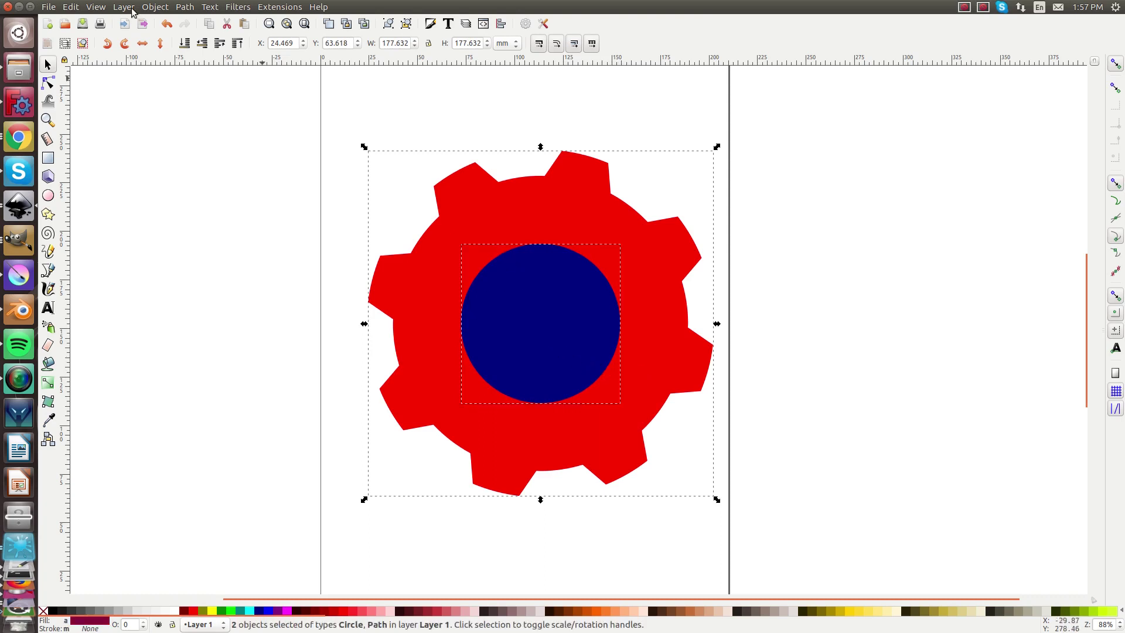
{"action": "left_click", "coordinate": [185, 7]}
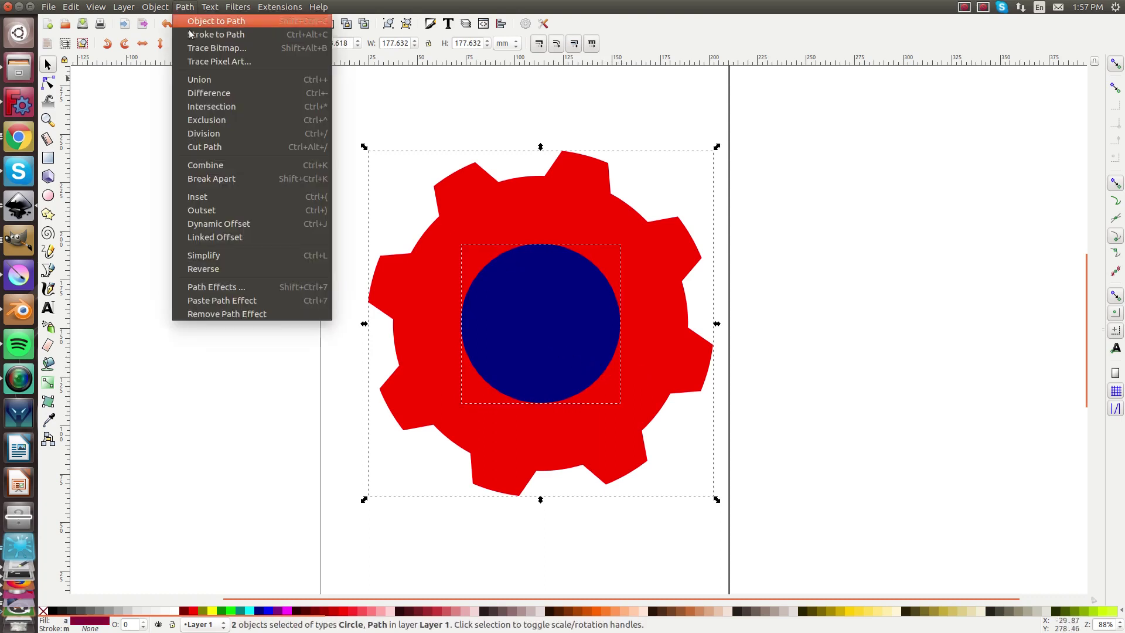
{"action": "left_click", "coordinate": [221, 94]}
{"action": "mouse_move", "coordinate": [638, 255]}
{"action": "left_mouse_down"}
{"action": "mouse_move", "coordinate": [597, 196]}
{"action": "mouse_move", "coordinate": [629, 238]}
{"action": "left_mouse_up"}
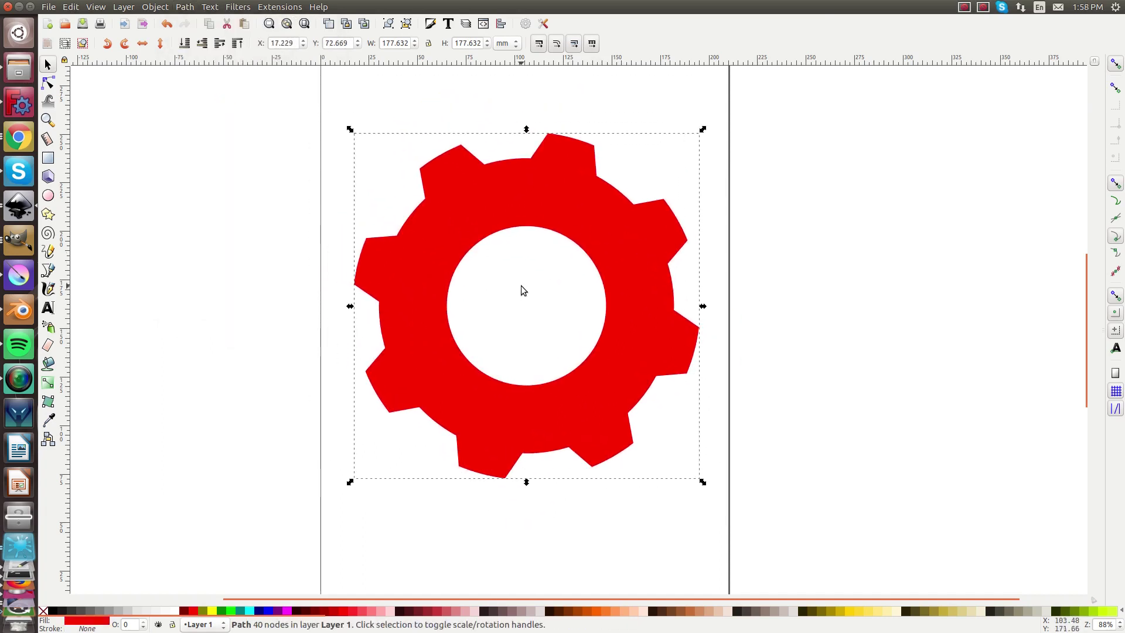
Step: Delete the spare gear copy and move the original gear up to X 17.229, Y 105.522
{"action": "left_click_drag", "start_coordinate": [540, 291], "coordinate": [933, 196]}
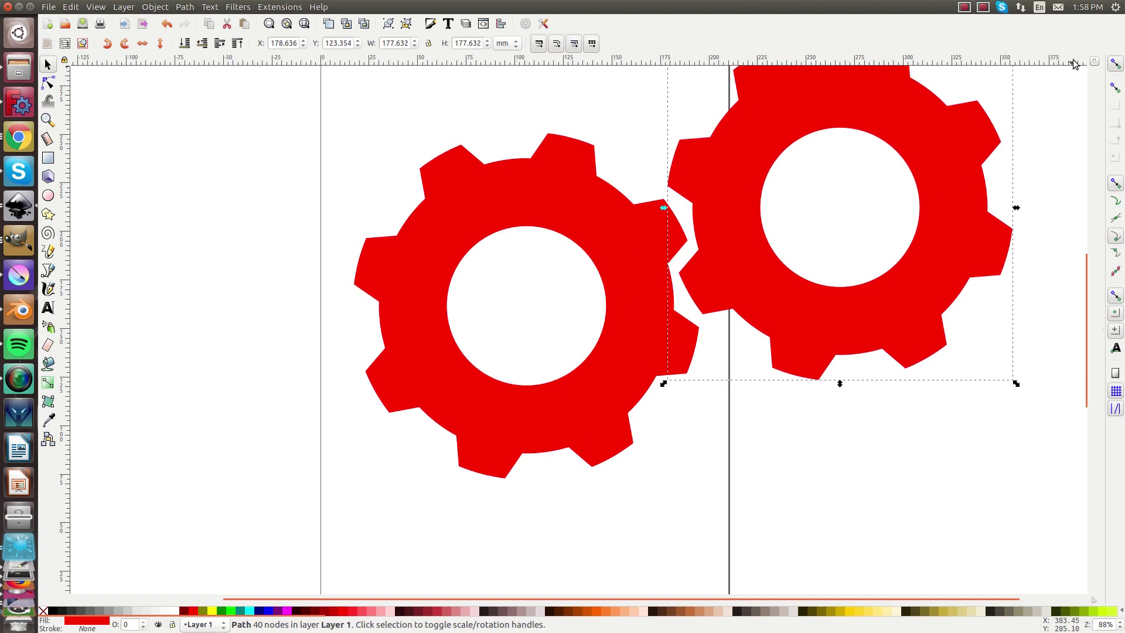
{"action": "left_click_drag", "start_coordinate": [756, 273], "coordinate": [748, 276]}
{"action": "scroll", "coordinate": [747, 276], "scroll_direction": "down", "scroll_amount": 2}
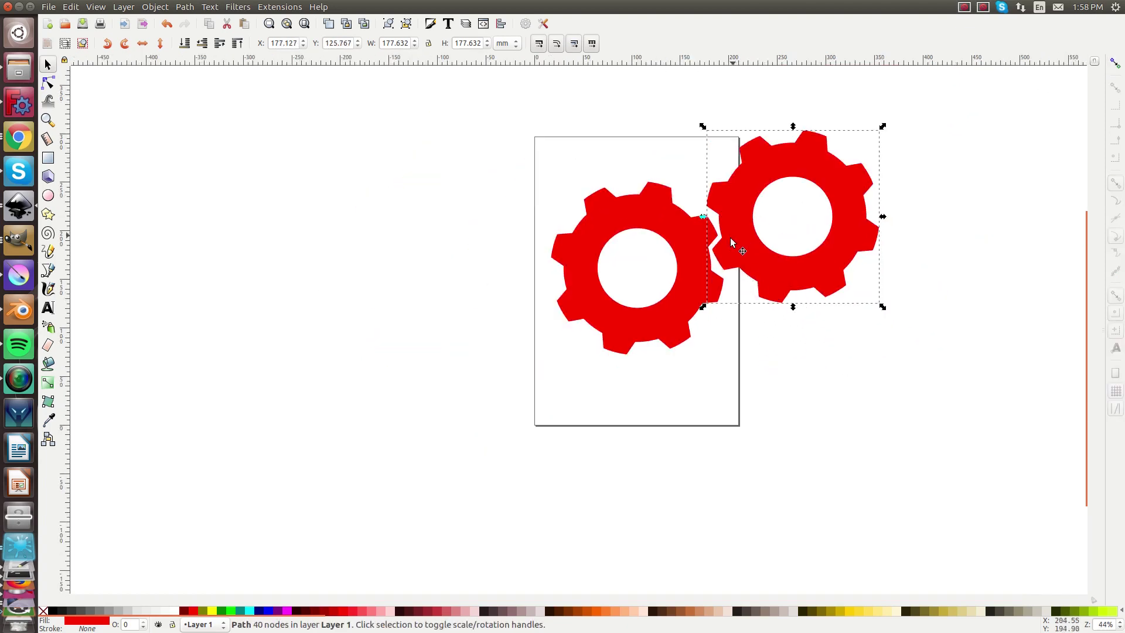
{"action": "scroll", "coordinate": [663, 279], "scroll_direction": "up", "scroll_amount": 1}
{"action": "scroll", "coordinate": [662, 279], "scroll_direction": "down", "scroll_amount": 1}
{"action": "scroll", "coordinate": [662, 279], "scroll_direction": "up", "scroll_amount": 1}
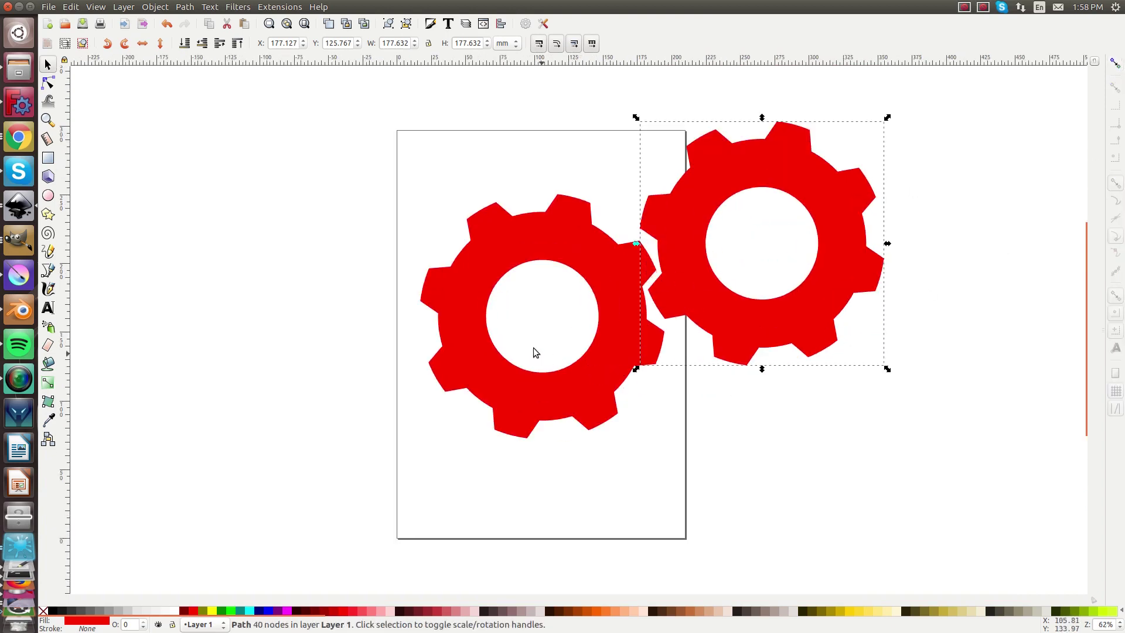
{"action": "left_click_drag", "start_coordinate": [727, 307], "coordinate": [723, 304]}
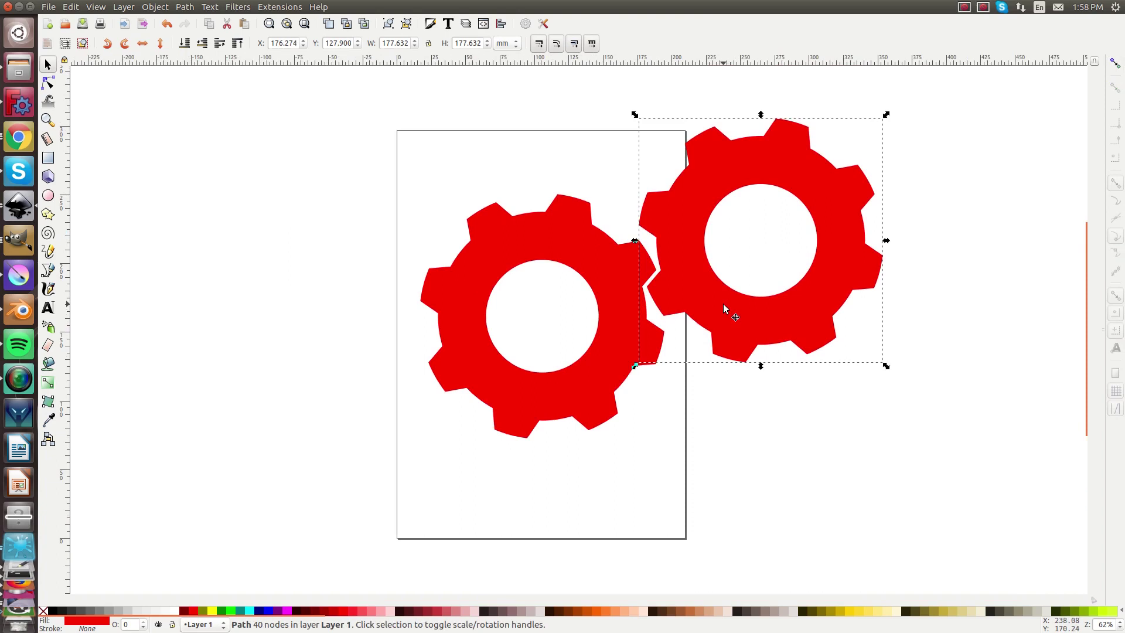
{"action": "key", "text": "Delete"}
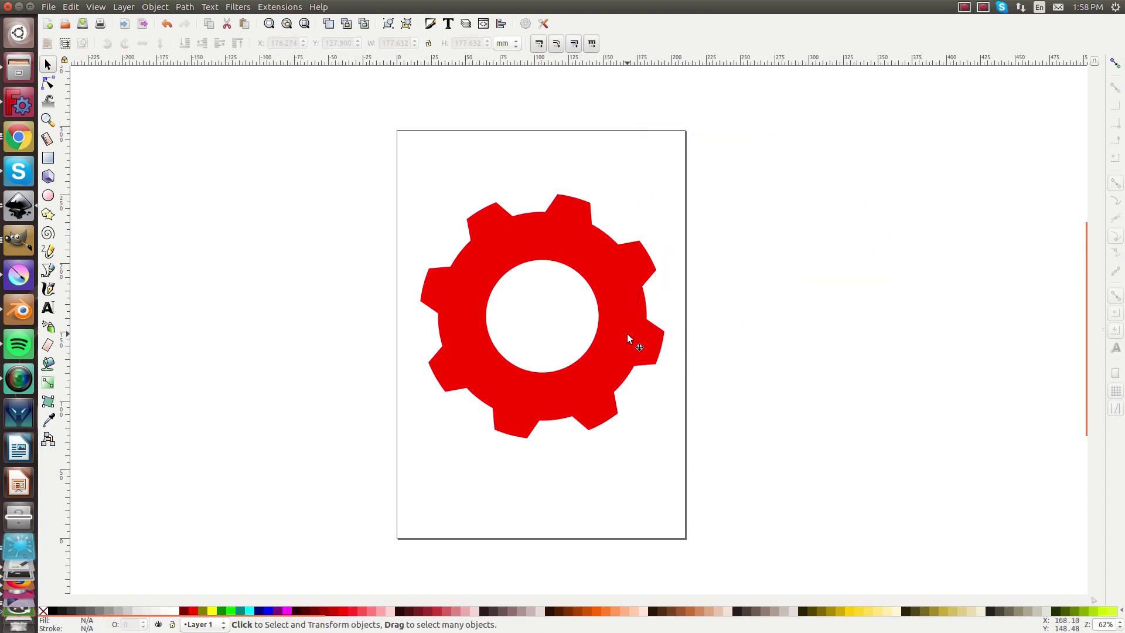
{"action": "left_click_drag", "start_coordinate": [627, 333], "coordinate": [631, 288]}
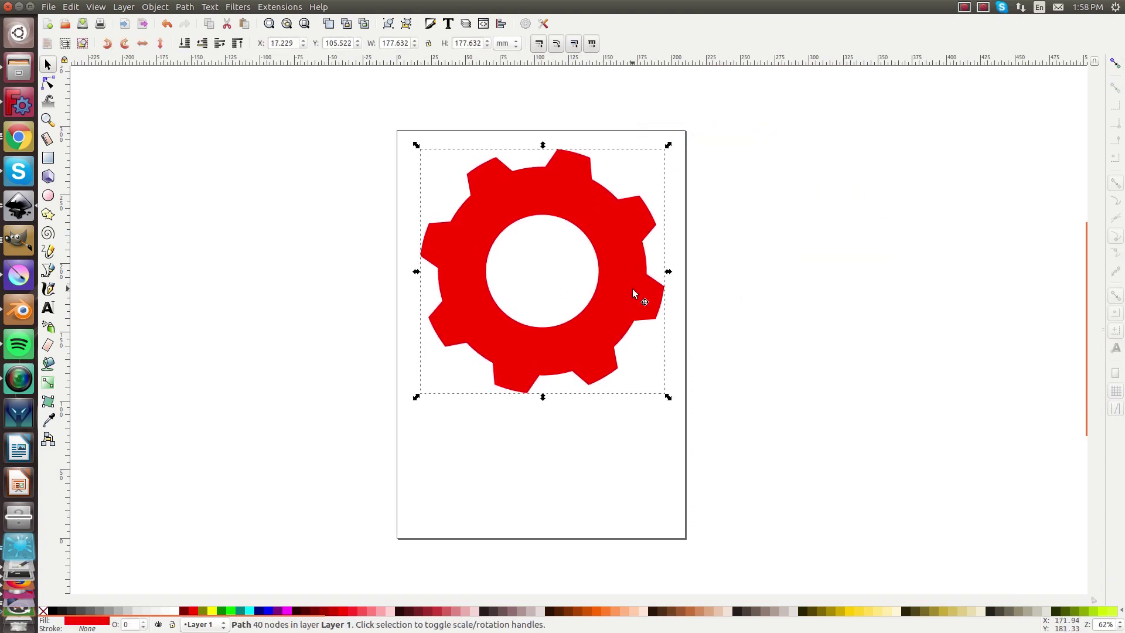